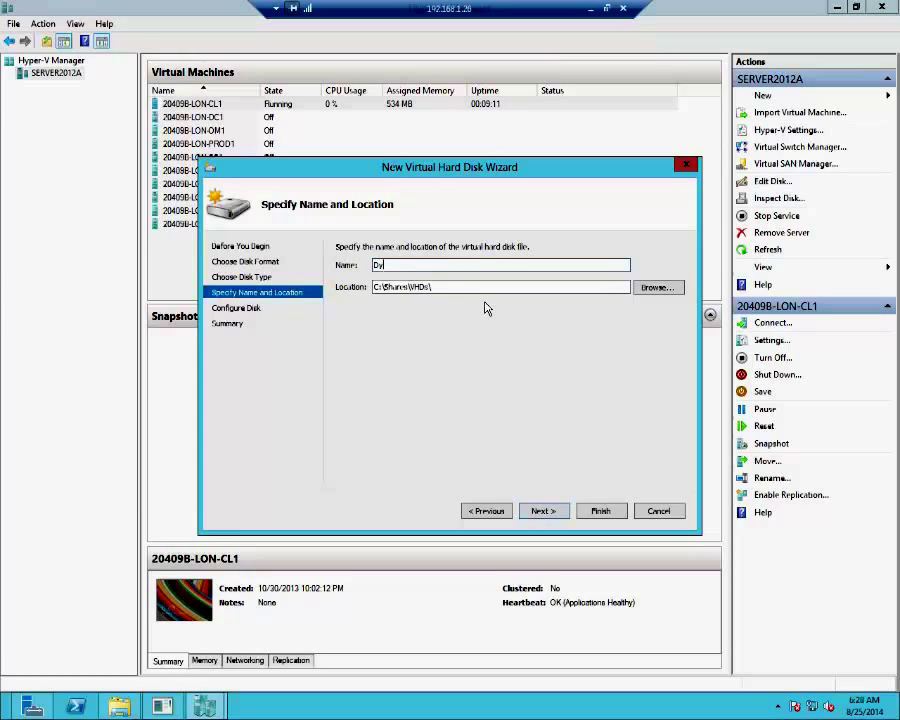
- Name the new virtual hard disk Dynamic.vhdx, set its size to 100 GB, and create it
type("namic.vhdx")
left_click(538, 511)
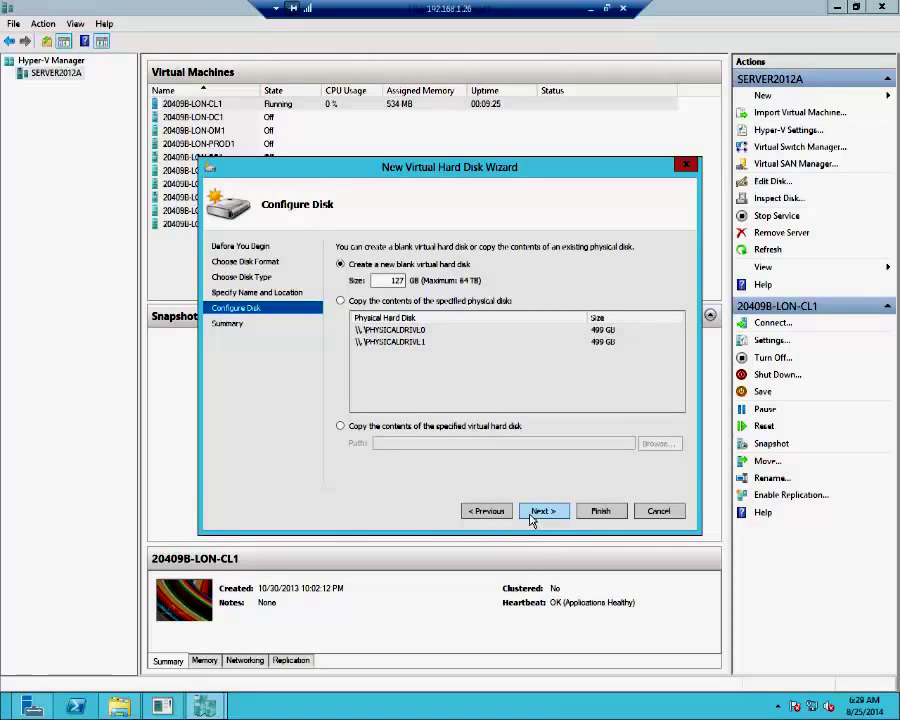
left_click(395, 280)
double_click(405, 280)
type("100")
left_click(543, 511)
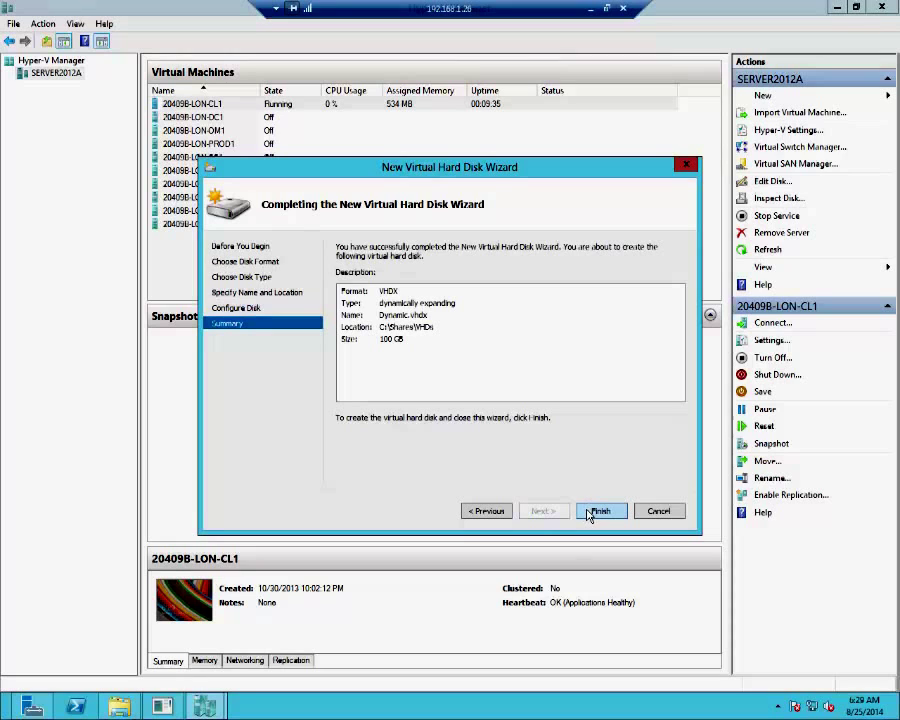
left_click(590, 513)
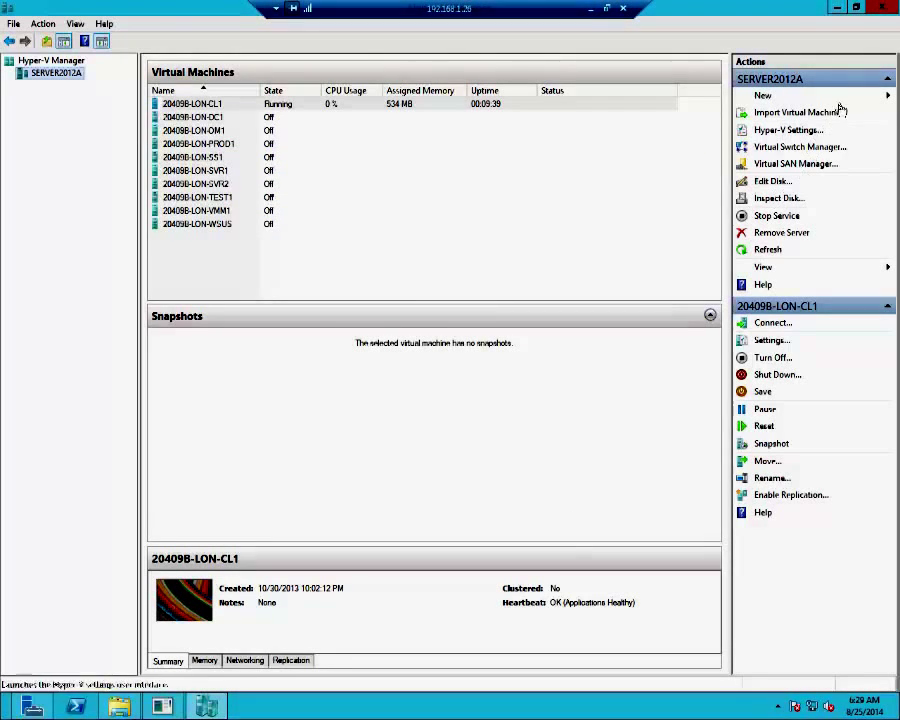
- Start creating another virtual hard disk with the VHD format and the Differencing type
left_click(880, 95)
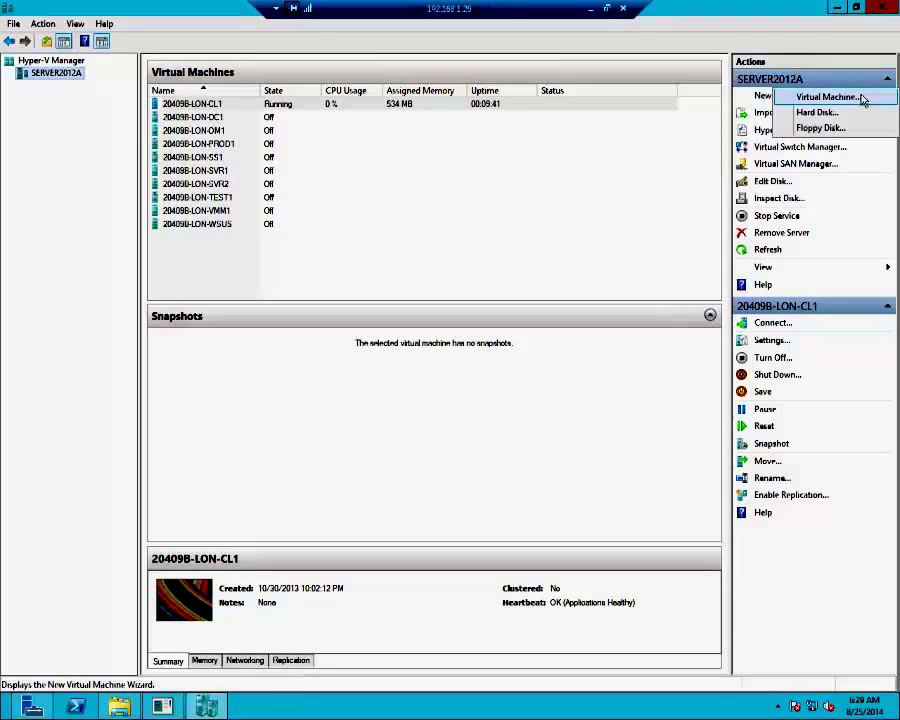
left_click(850, 113)
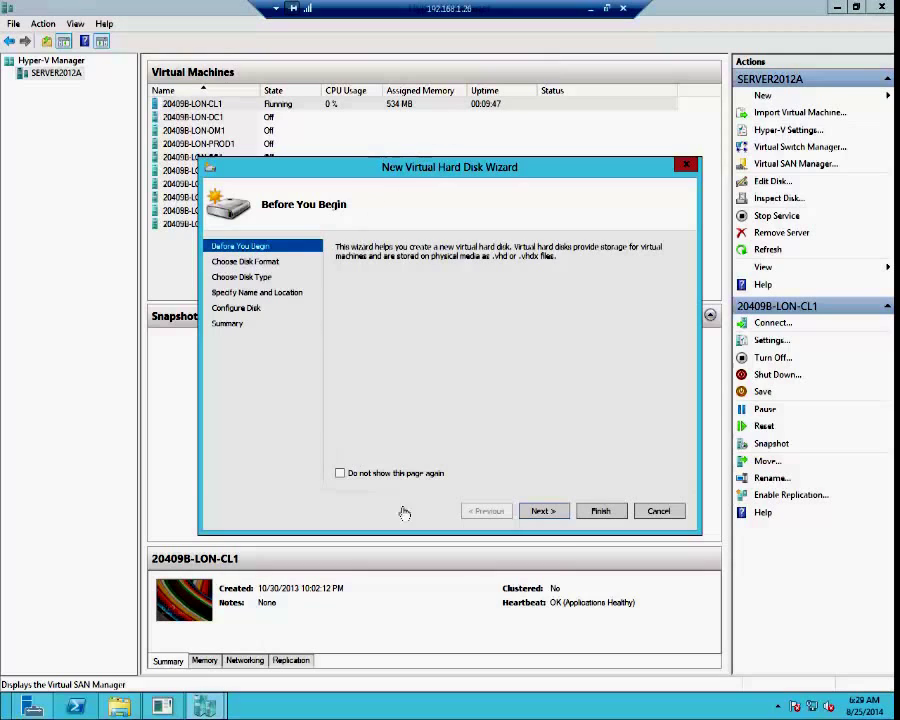
left_click(537, 514)
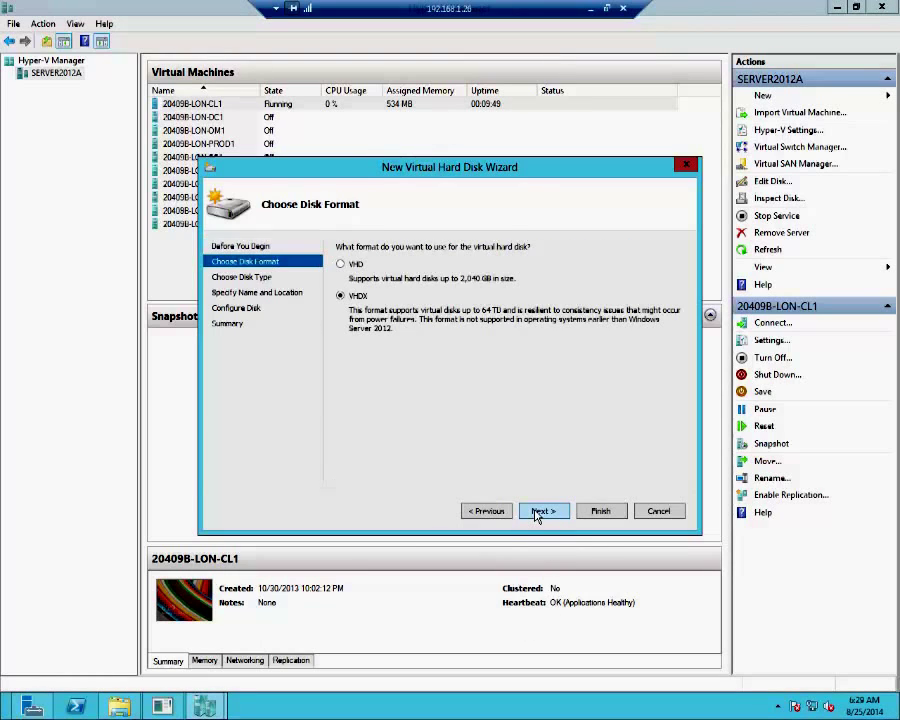
left_click(341, 263)
left_click(537, 512)
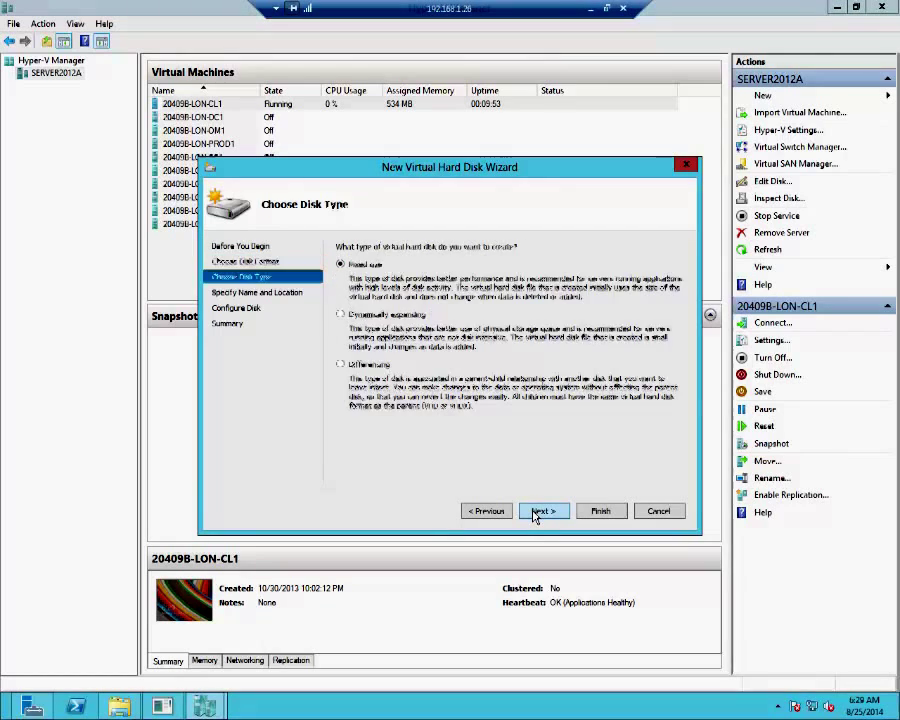
left_click(382, 364)
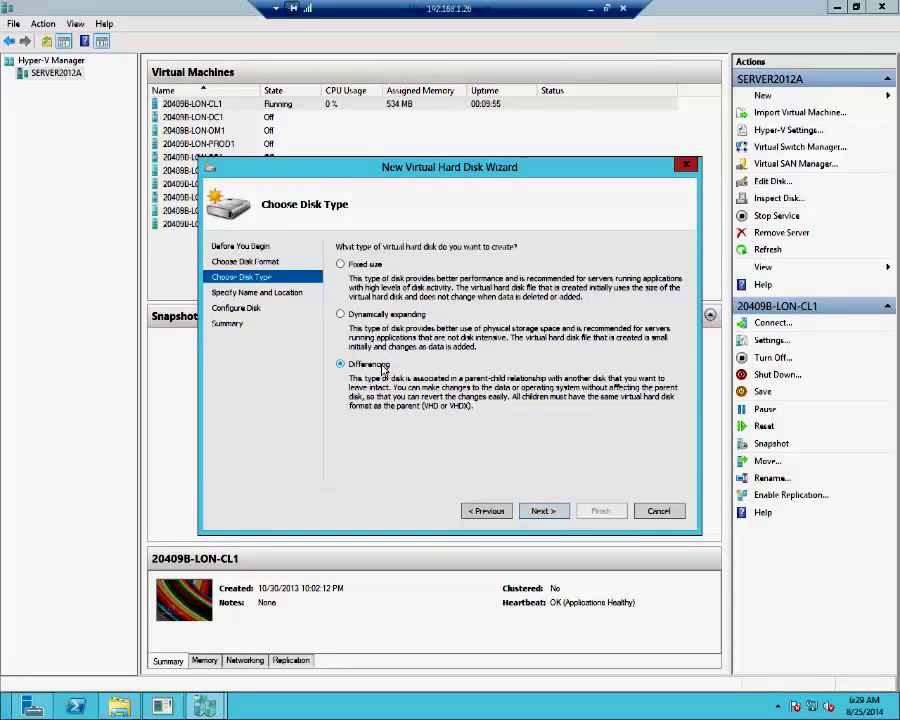
left_click(540, 512)
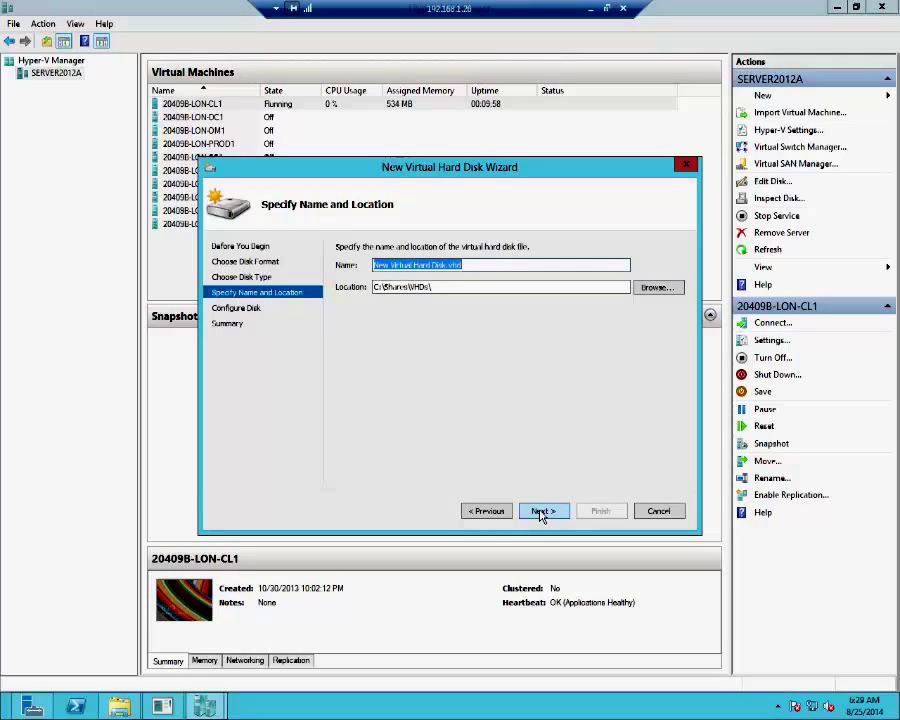
- Name the differencing disk Differencing.vhd, keeping the C:\Shares\VHDs\ location
type("D")
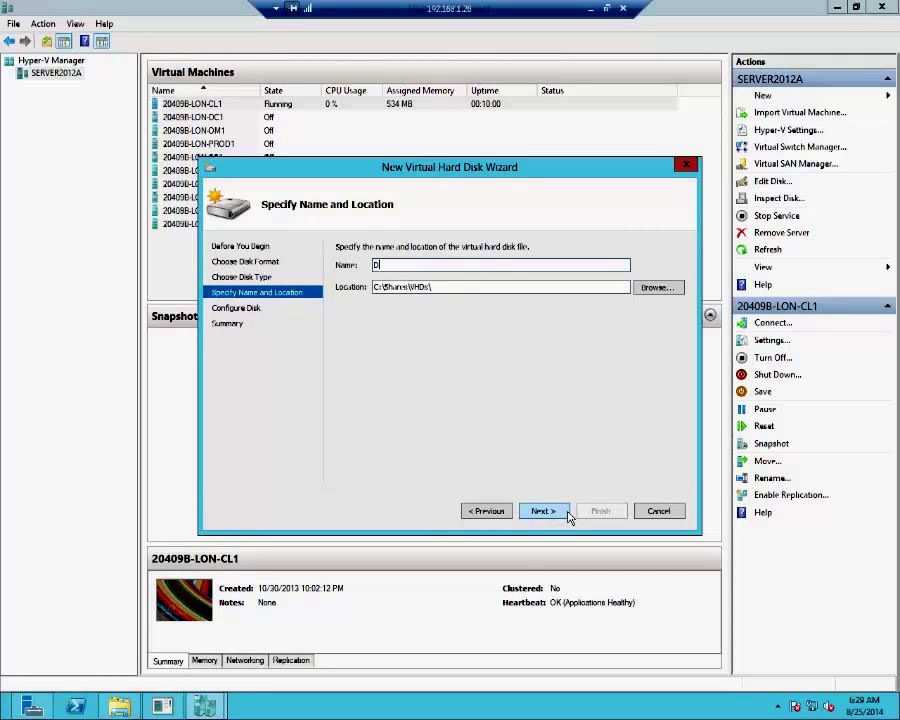
type("ifferencing.vhd")
left_click(543, 511)
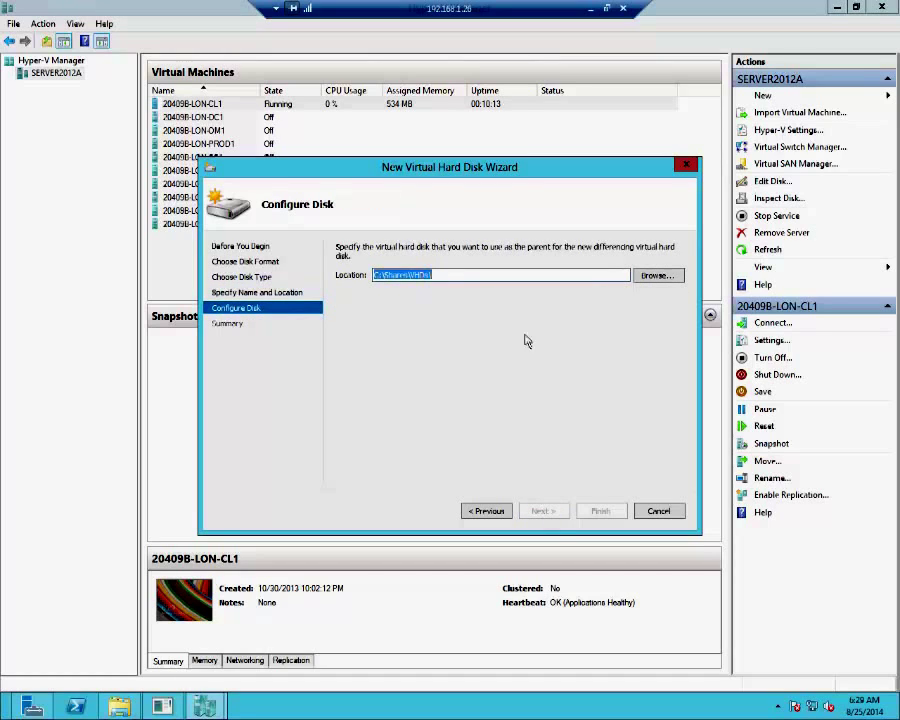
- Choose Base14A-WS12R2 from C:\Program Files\Microsoft Learning\Base as the parent disk and create the differencing disk
left_click(497, 277)
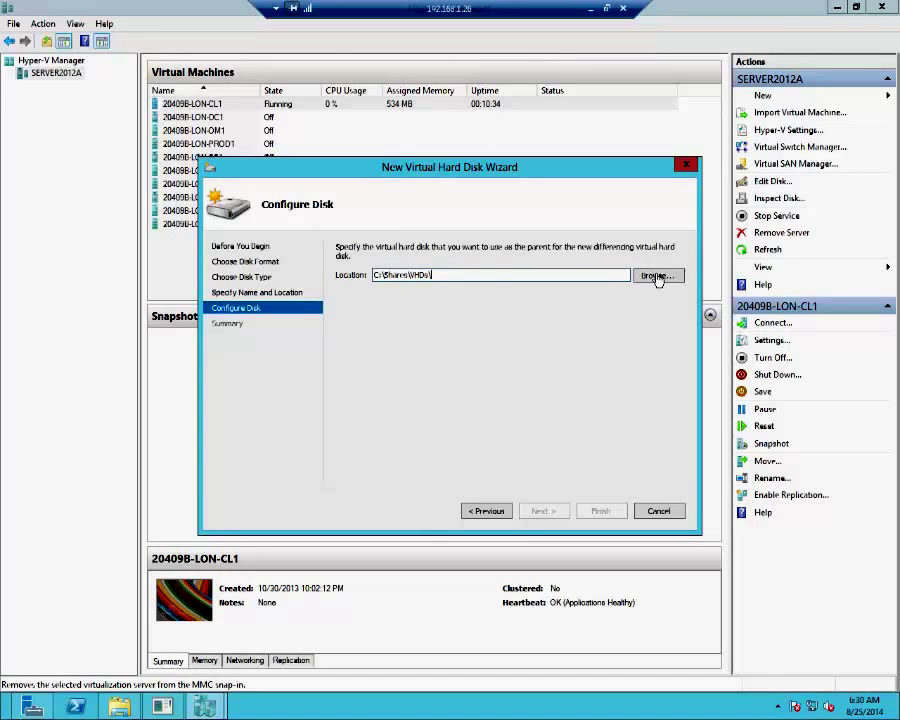
left_click(657, 281)
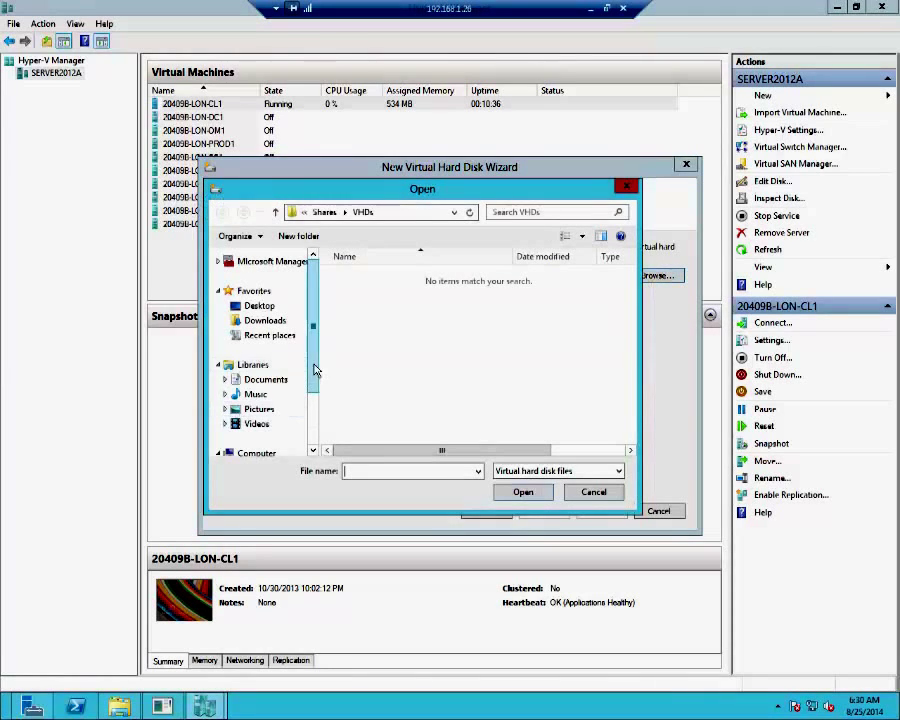
scroll(317, 428, "down", 1)
scroll(317, 428, "down", 1)
left_click(258, 443)
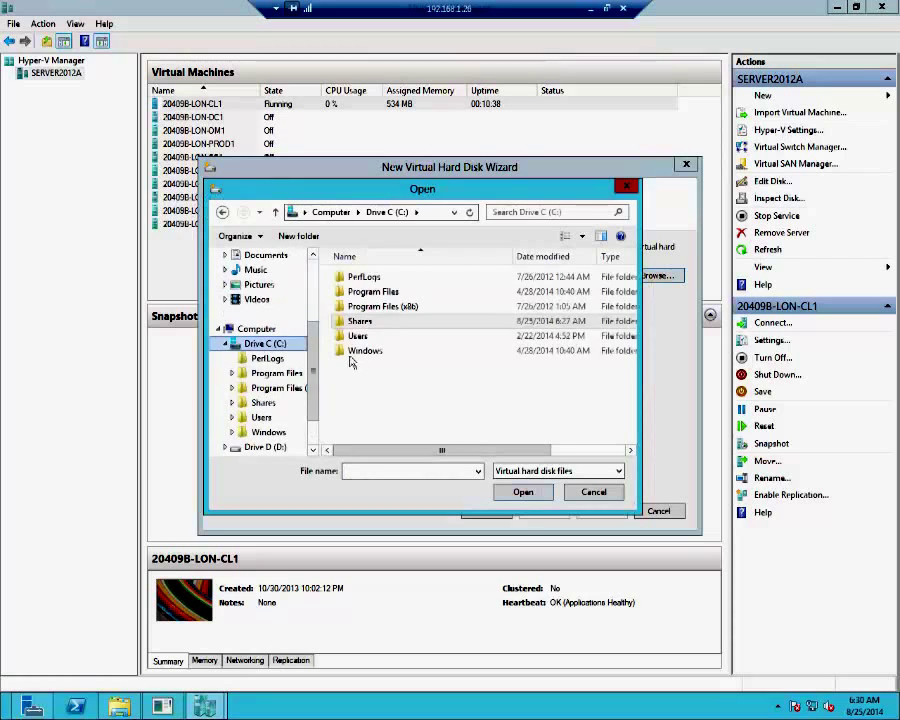
double_click(358, 292)
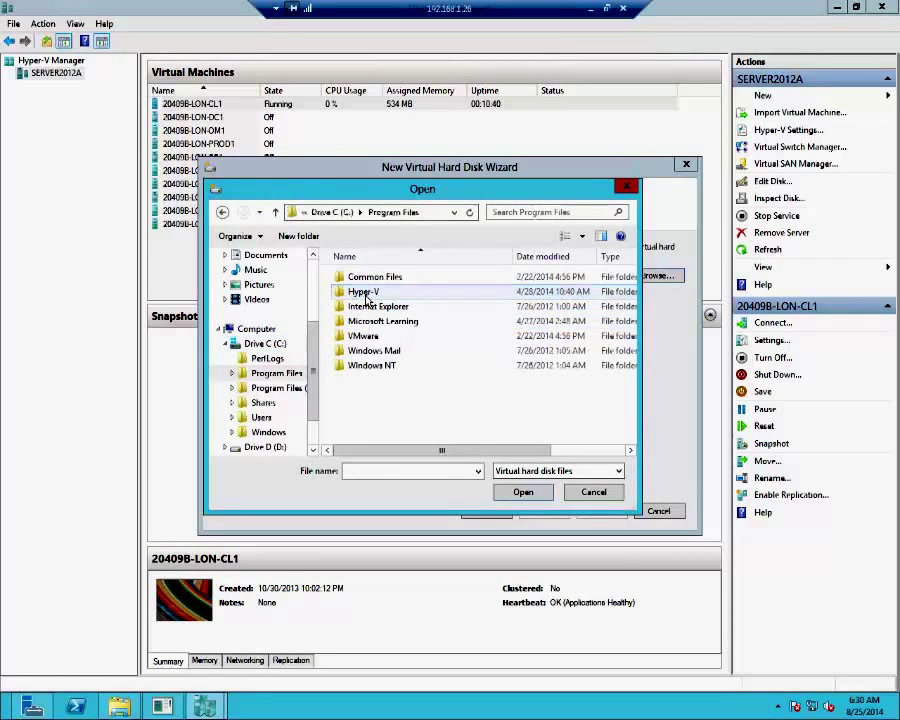
double_click(372, 324)
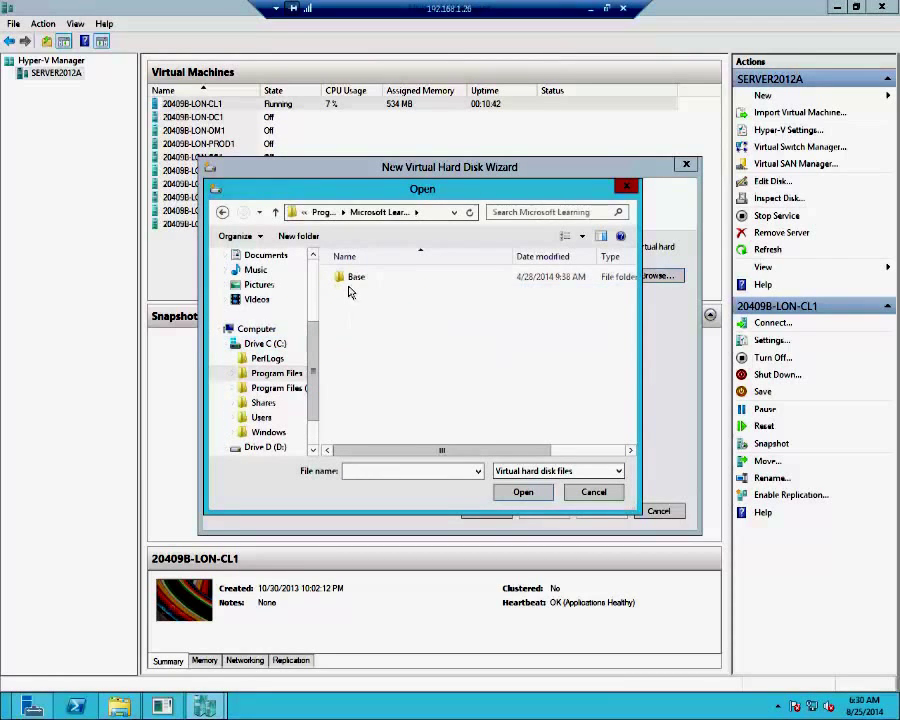
double_click(350, 285)
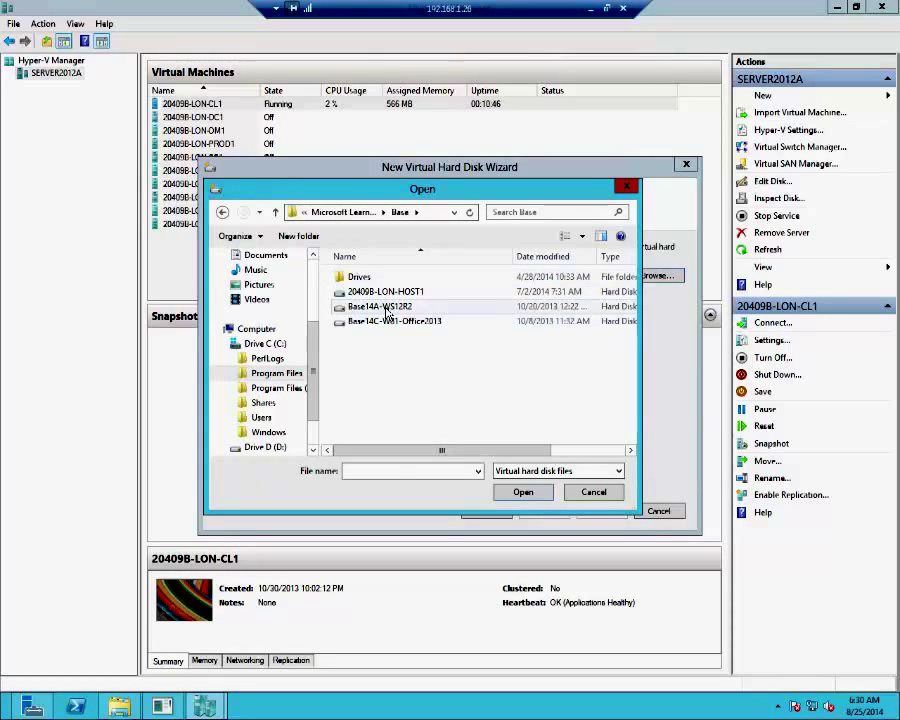
left_click(386, 306)
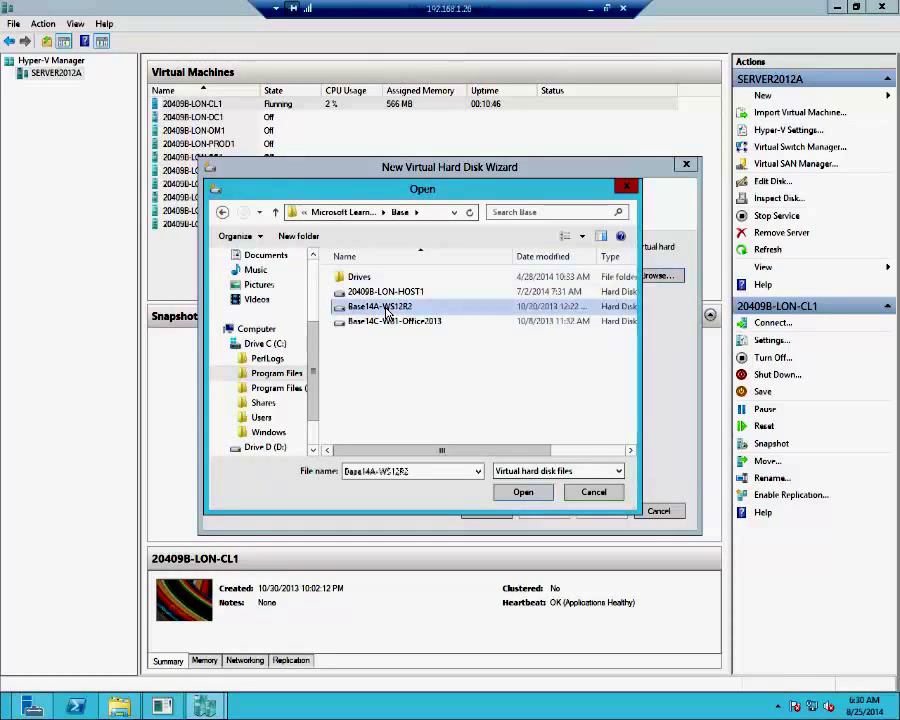
left_click(518, 492)
left_click(542, 509)
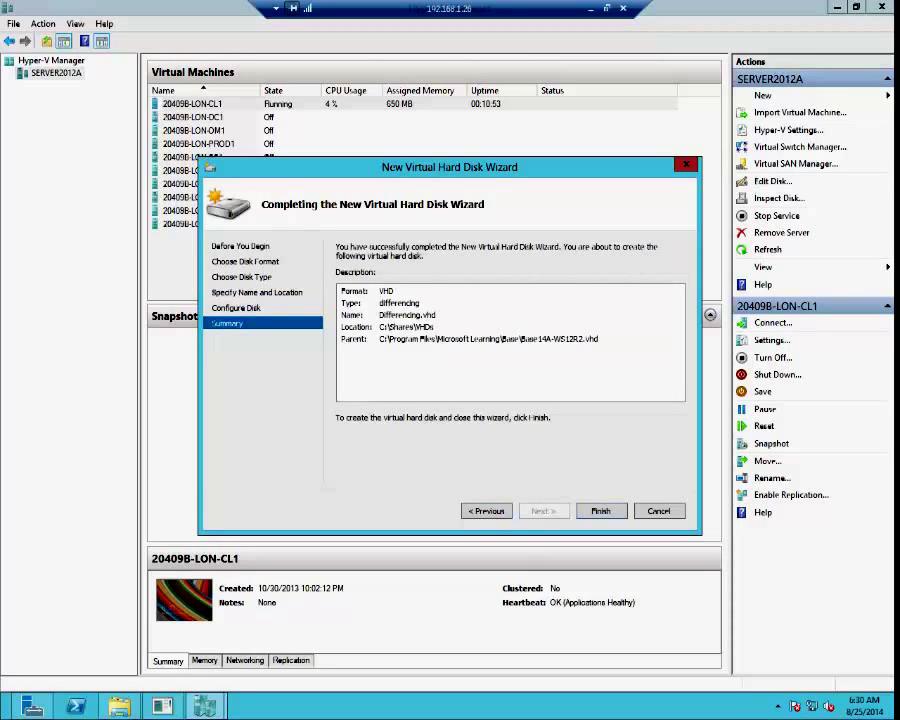
left_click(603, 511)
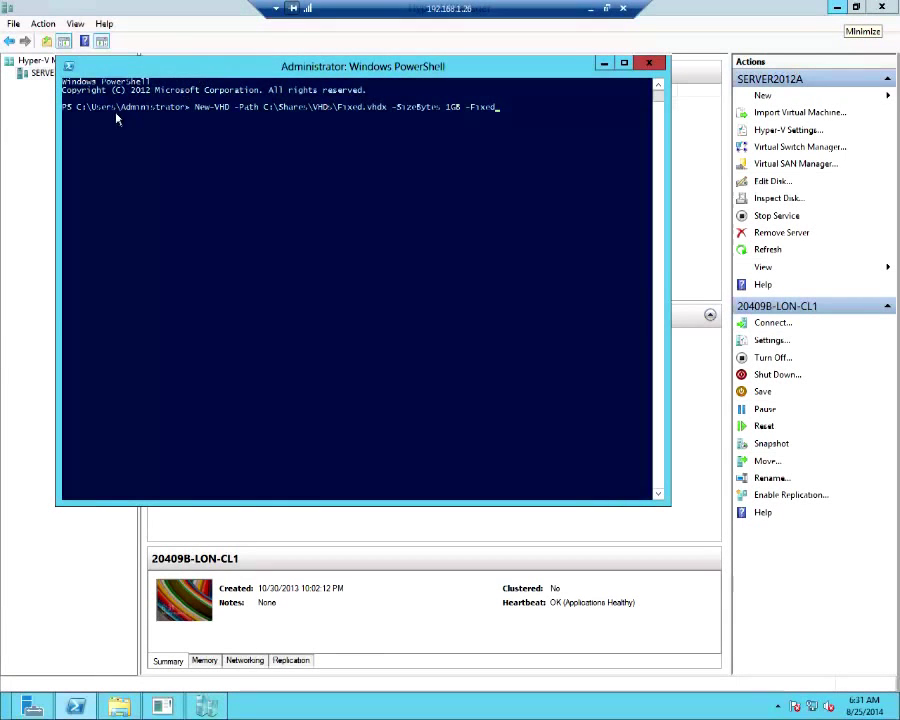
- Run the entered PowerShell command New-VHD -Path C:\Shares\VHDs\Fixed.vhdx -SizeBytes 1GB -Fixed
left_click(520, 108)
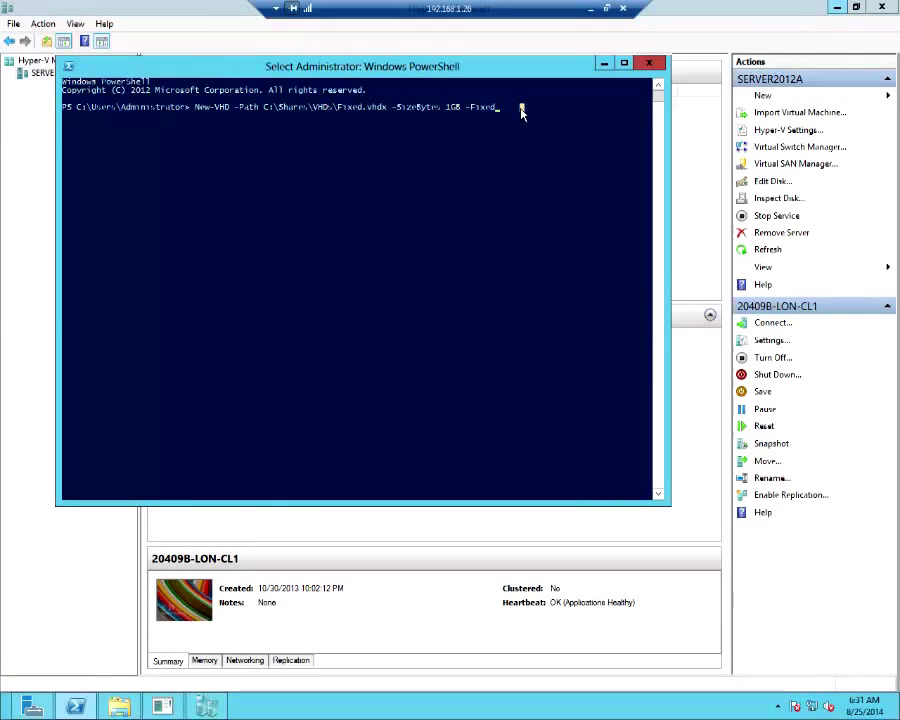
key("Escape")
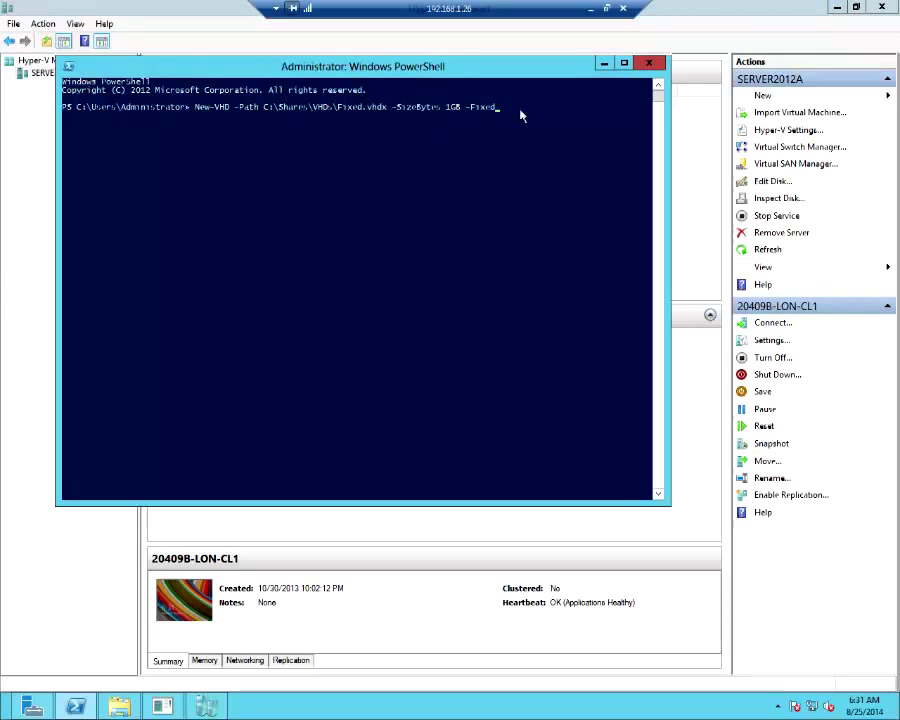
left_click(506, 109)
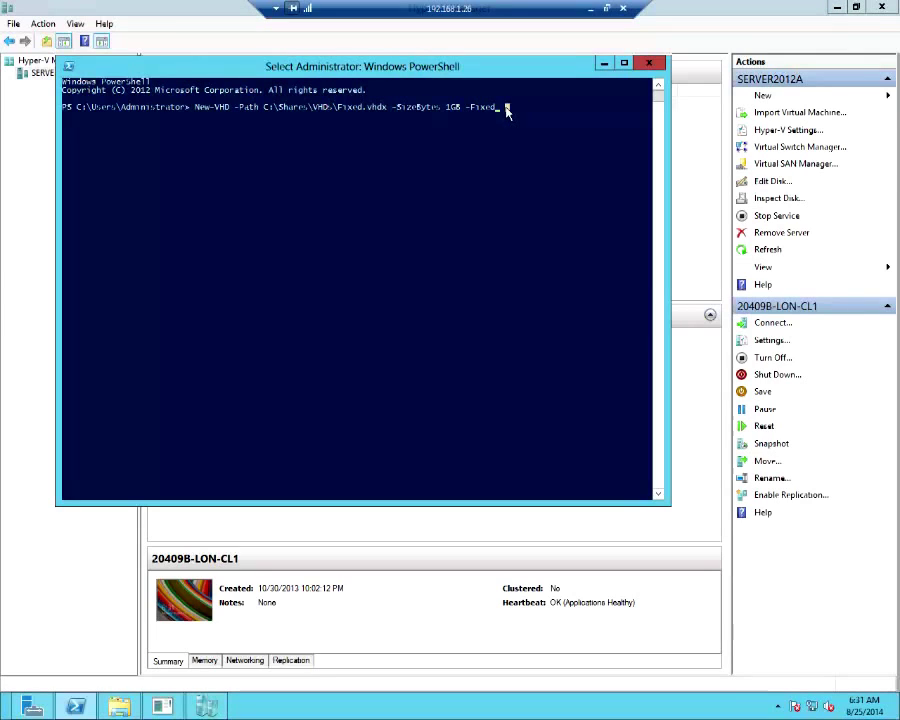
key("Escape")
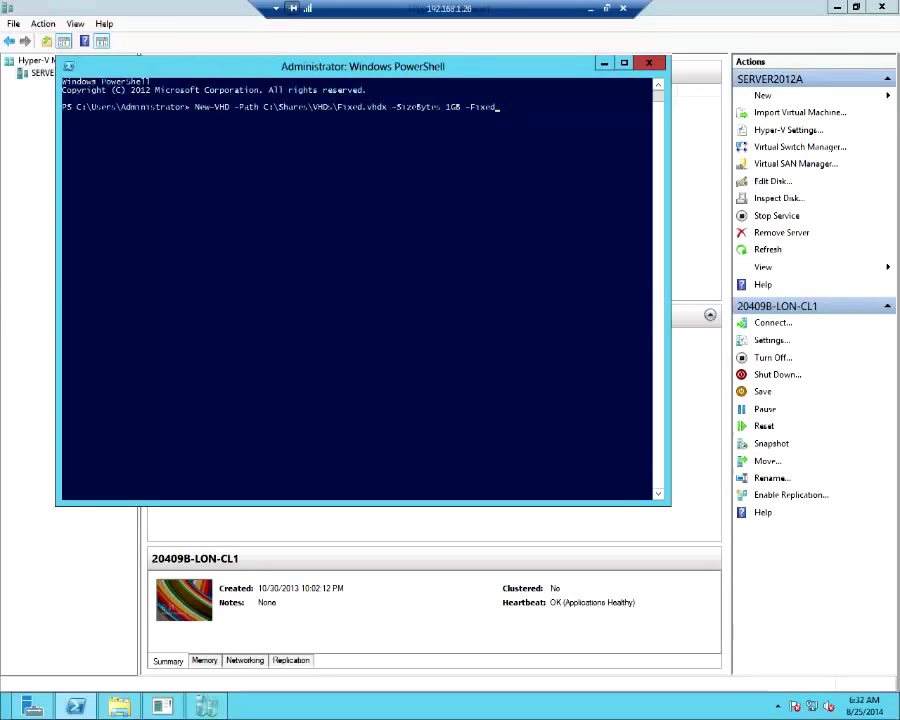
key("Return")
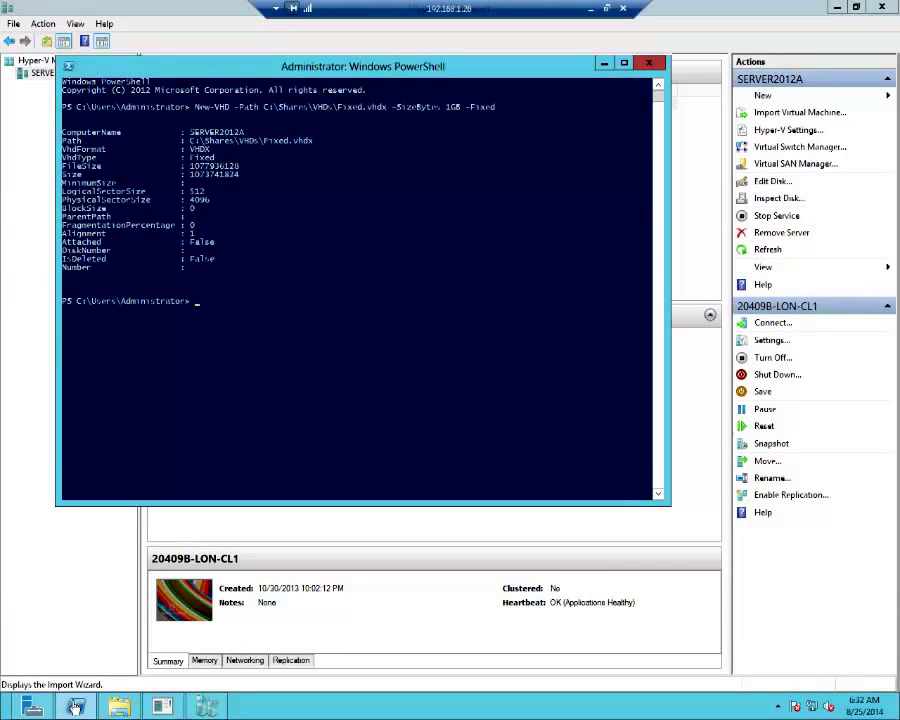
- Switch to File Explorer, open the C:\Shares\VHDs folder and maximize its window
left_click(118, 706)
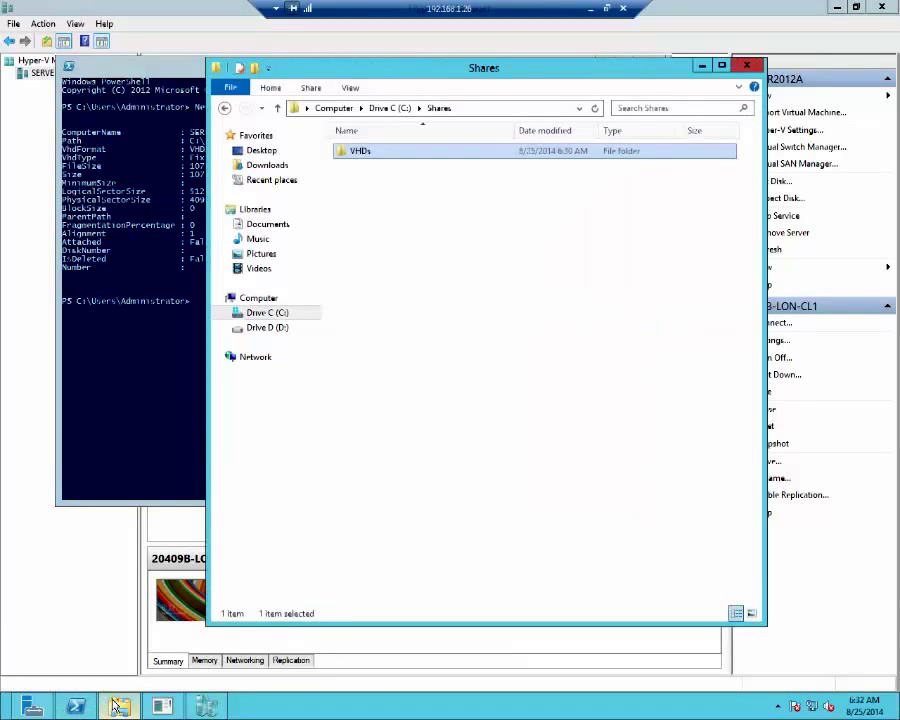
left_click(292, 313)
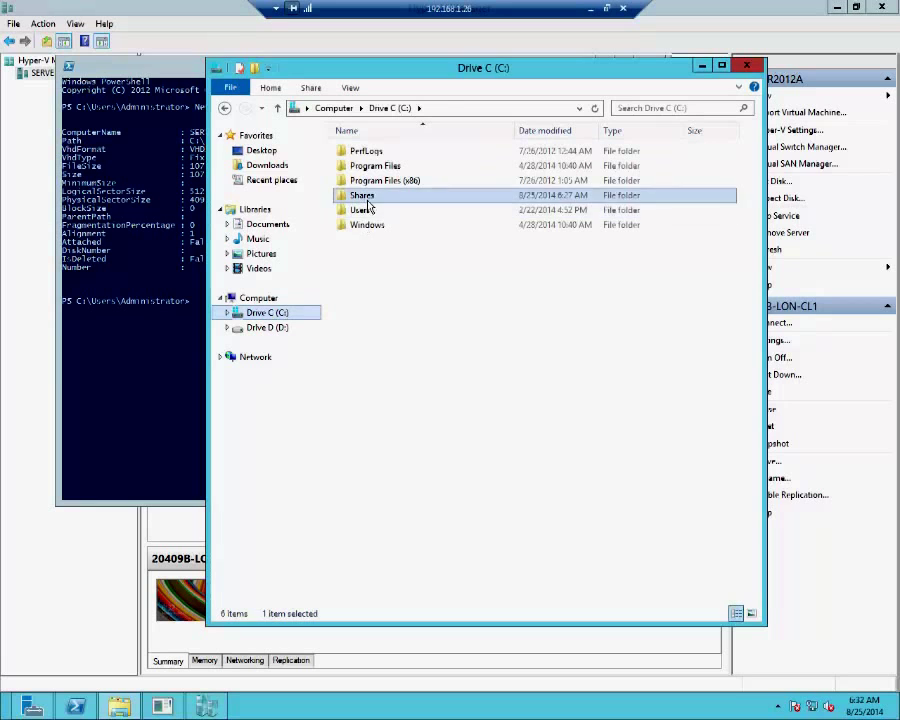
double_click(366, 195)
double_click(357, 152)
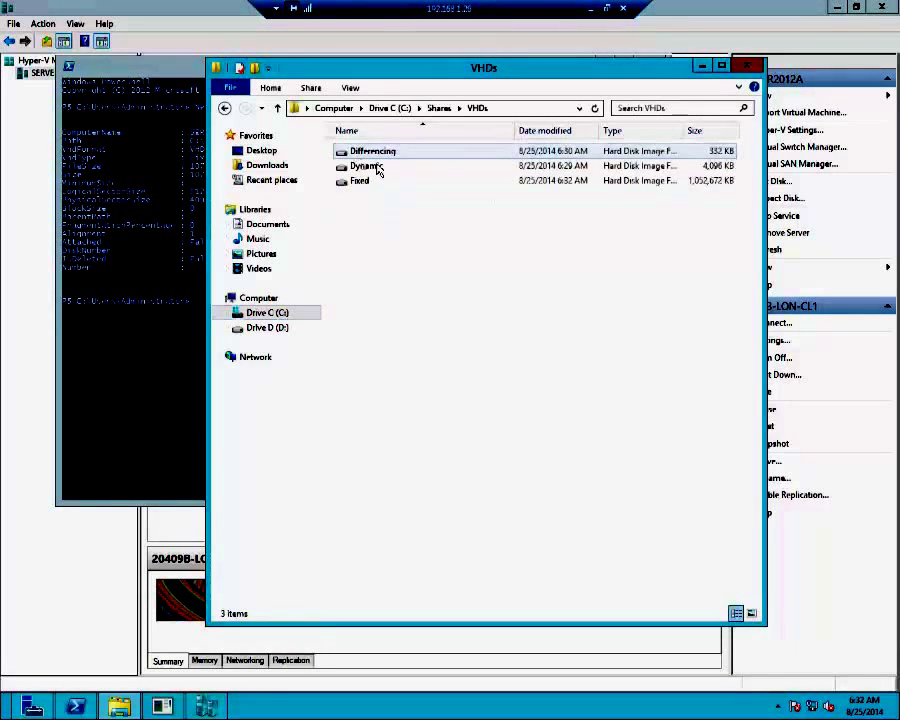
left_click(722, 68)
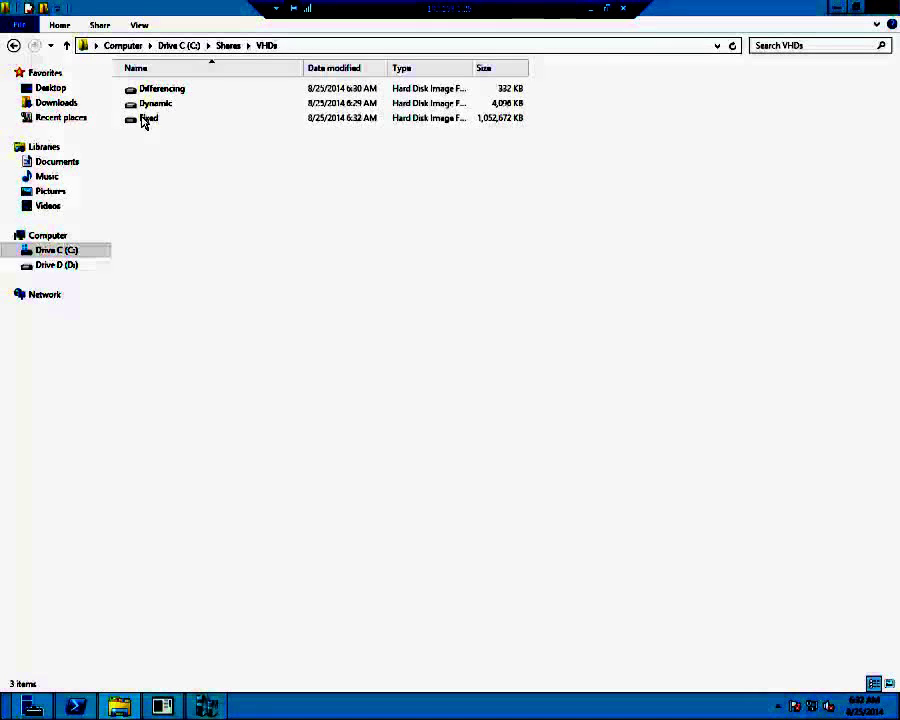
- Check the file properties of the Fixed disk and of the Dynamic disk, closing each dialog
right_click(145, 119)
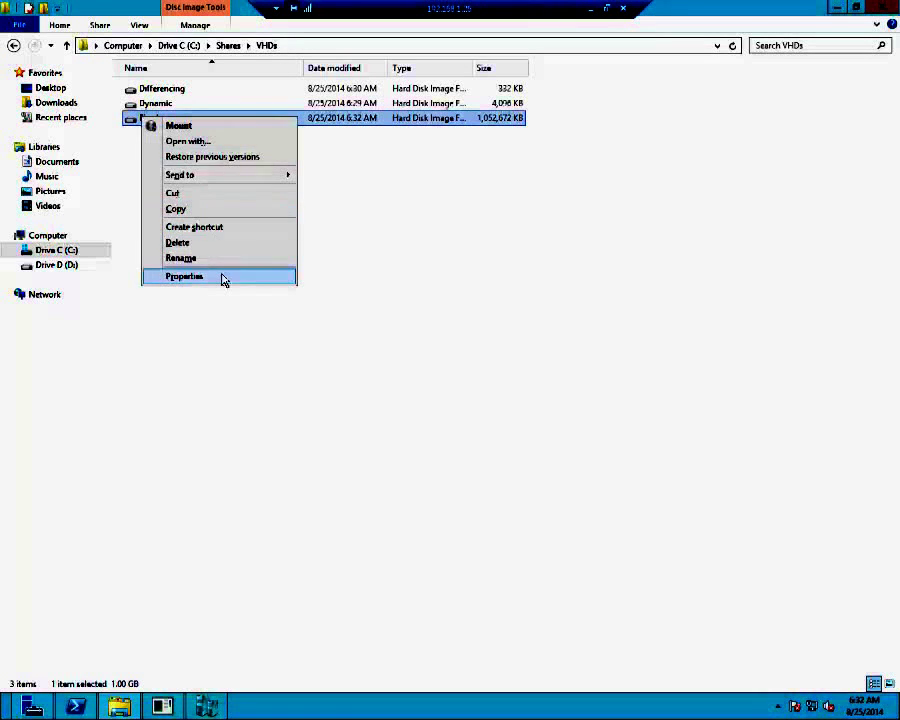
left_click(221, 277)
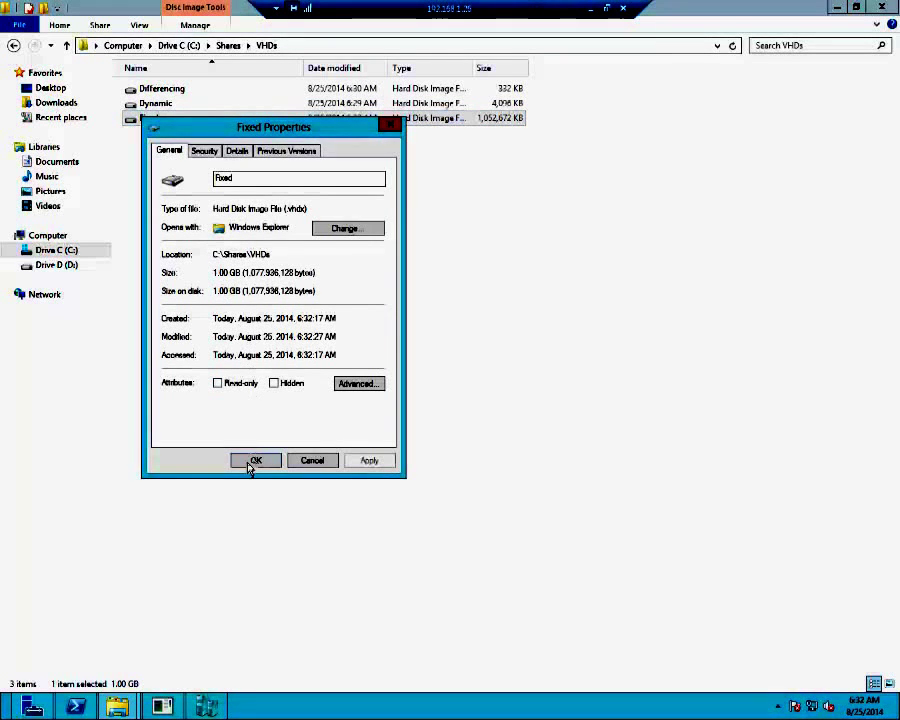
left_click(254, 460)
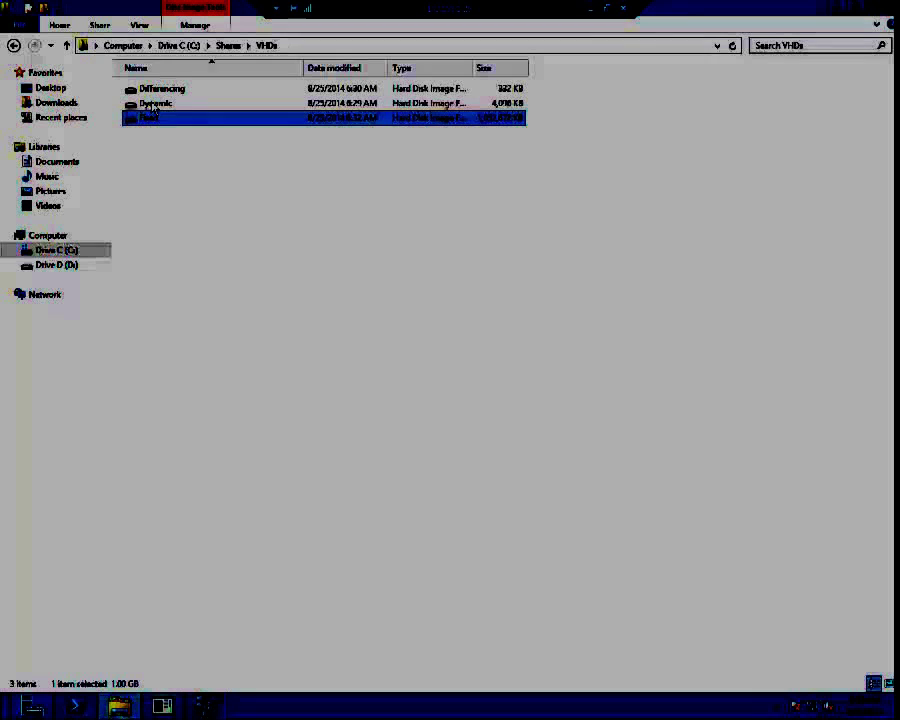
right_click(152, 104)
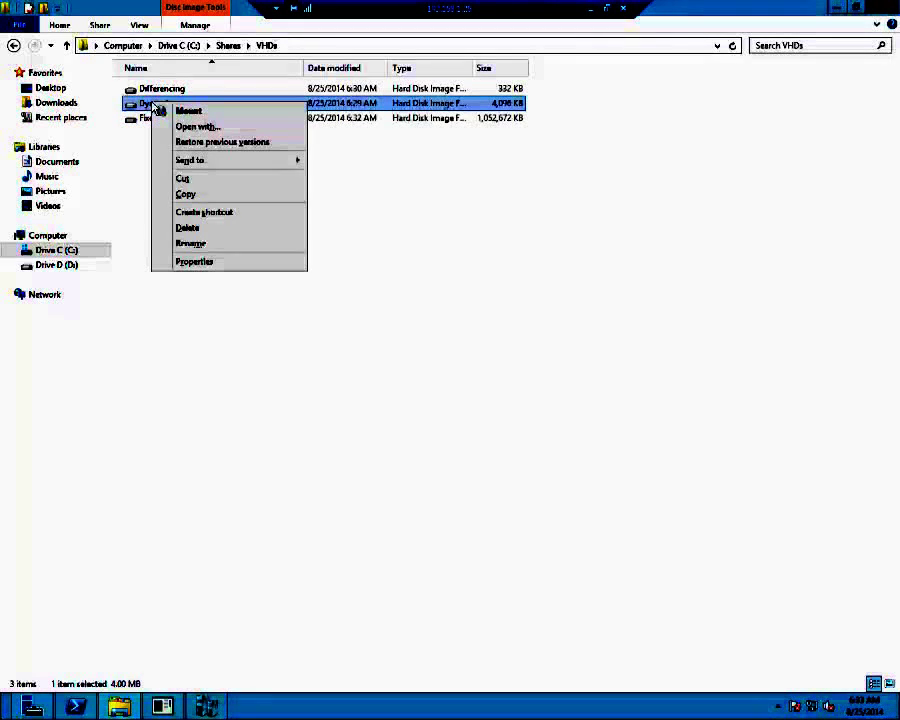
left_click(223, 264)
left_click(266, 446)
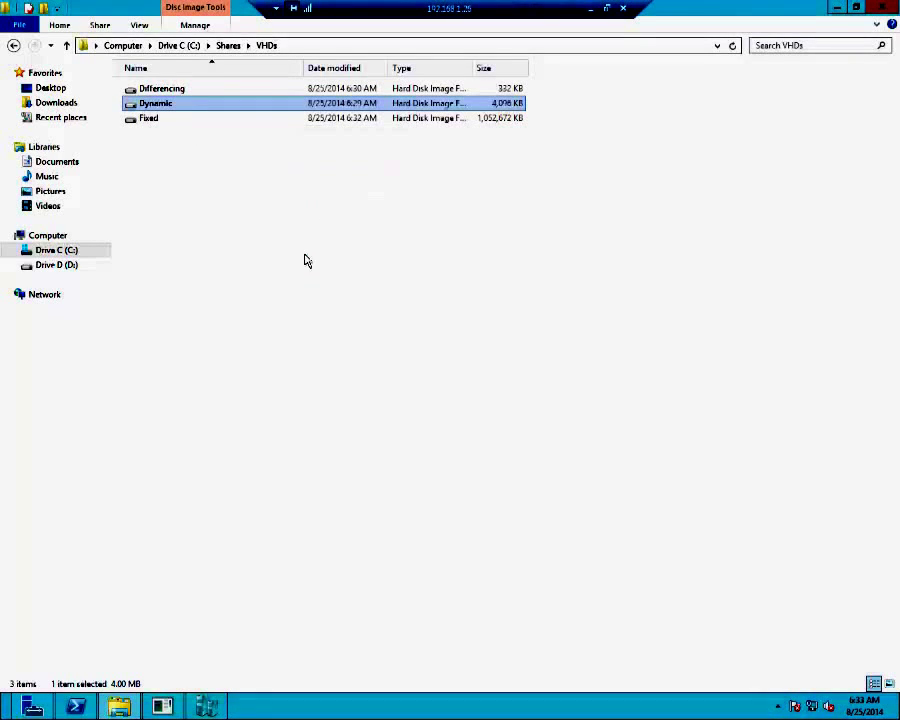
- Check the file properties of the Differencing disk and close the dialog
right_click(158, 89)
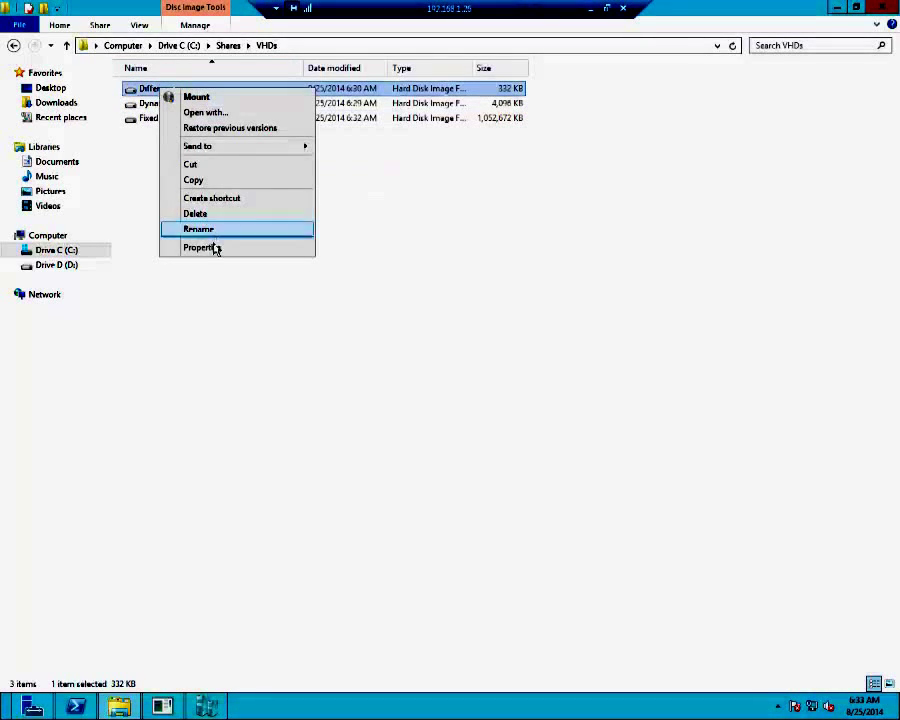
left_click(213, 247)
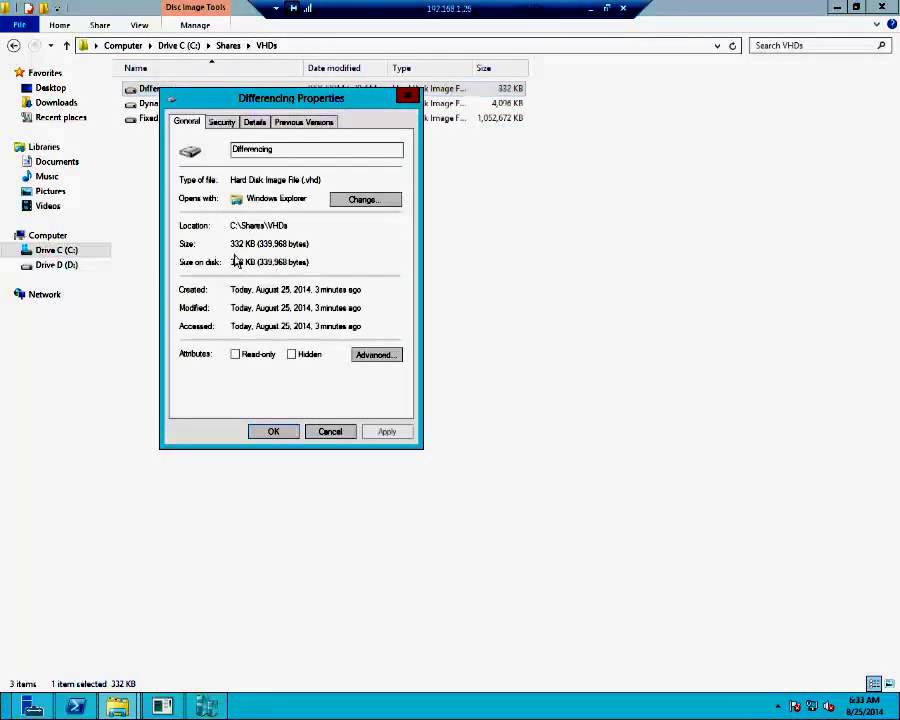
left_click(273, 432)
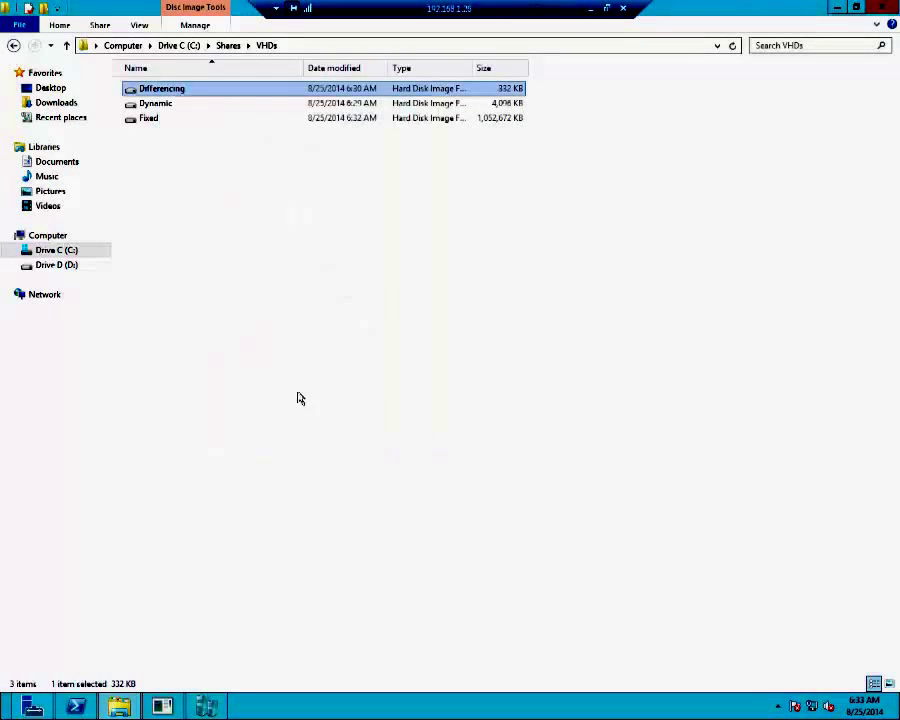
- Switch to Hyper-V Manager, start editing a virtual hard disk and choose Fixed from C:\Shares\VHDs as the disk to edit
left_click(201, 707)
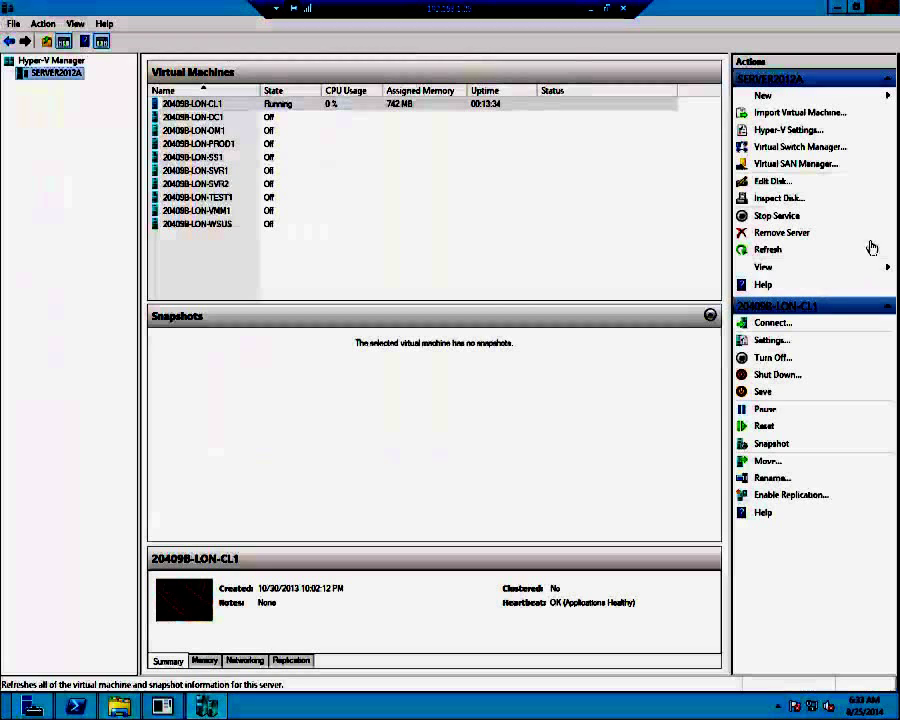
left_click(766, 186)
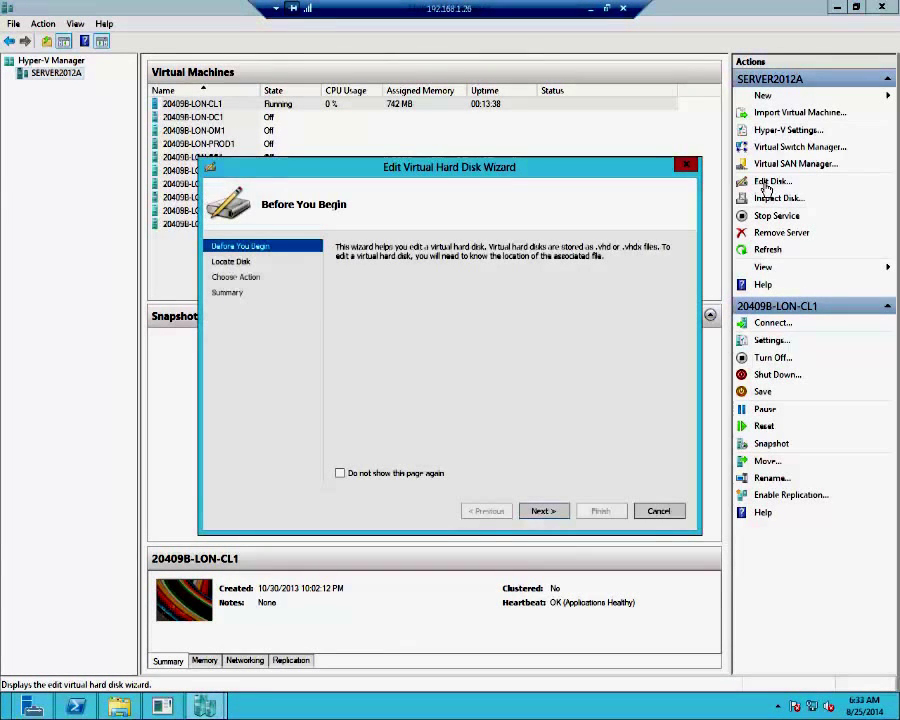
left_click(543, 513)
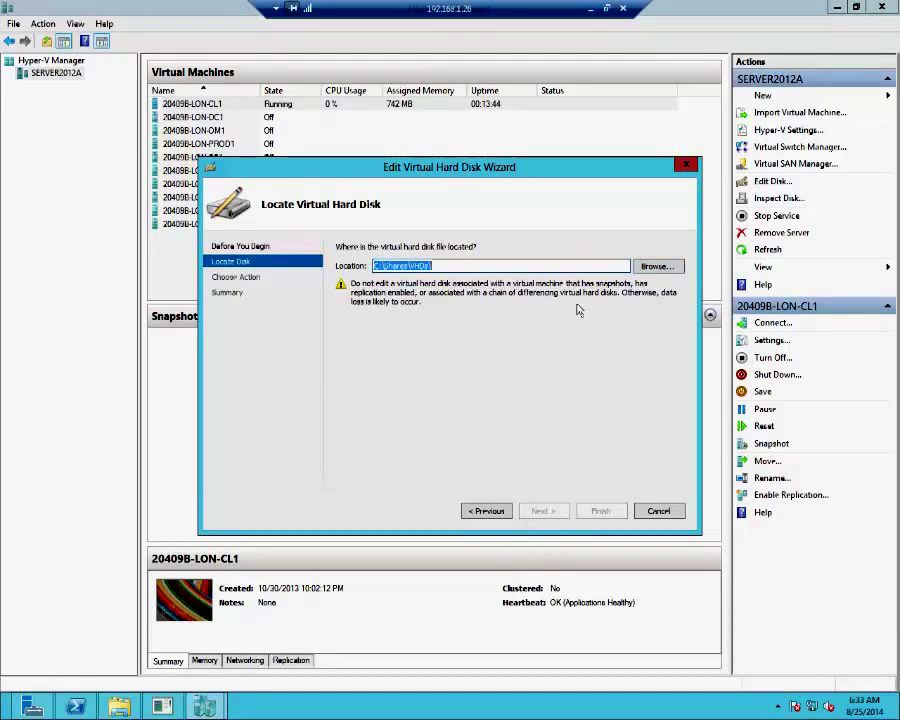
left_click(650, 266)
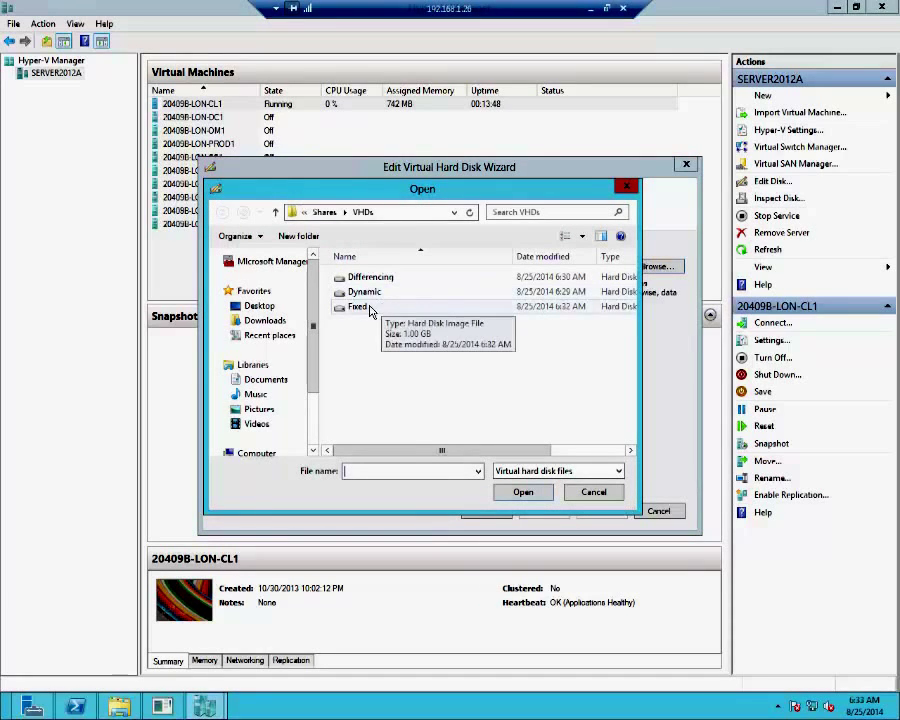
left_click(372, 309)
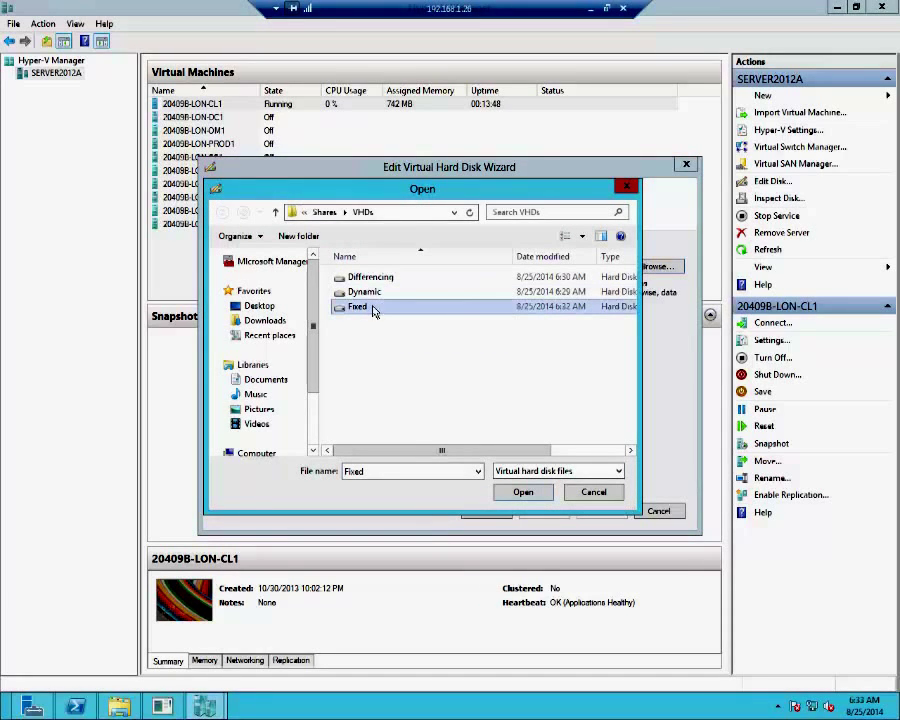
left_click(520, 491)
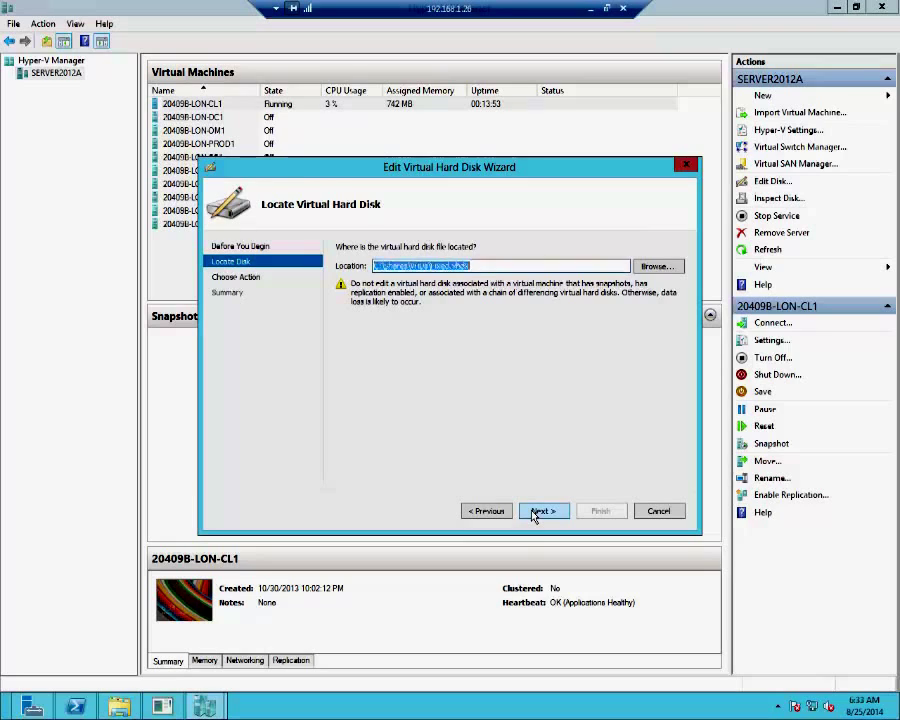
left_click(533, 514)
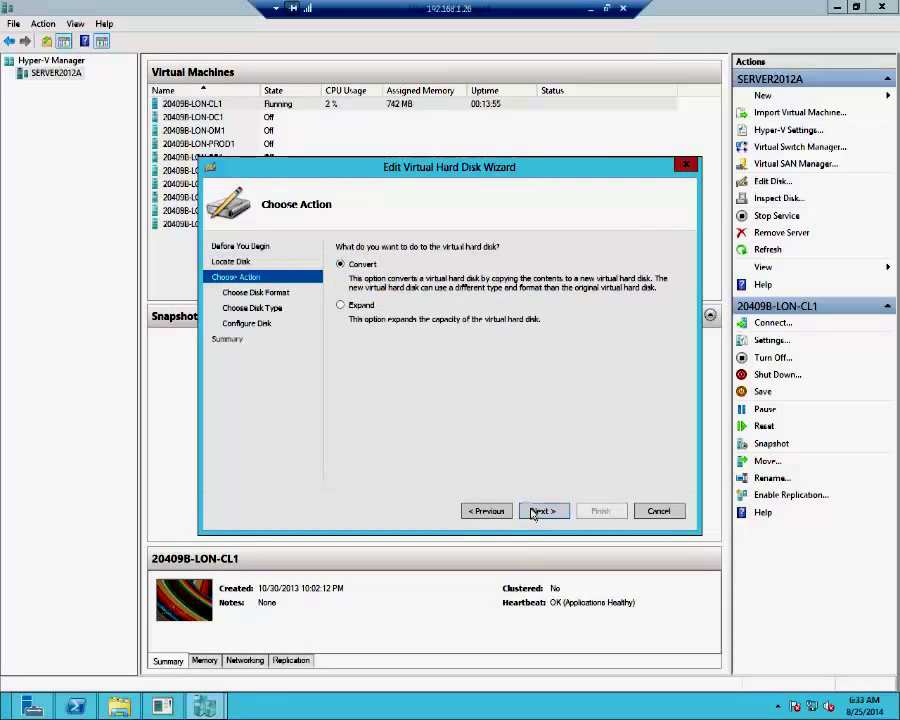
- Expand the Fixed virtual hard disk to a new size of 2 GB and finish the wizard
left_click(362, 306)
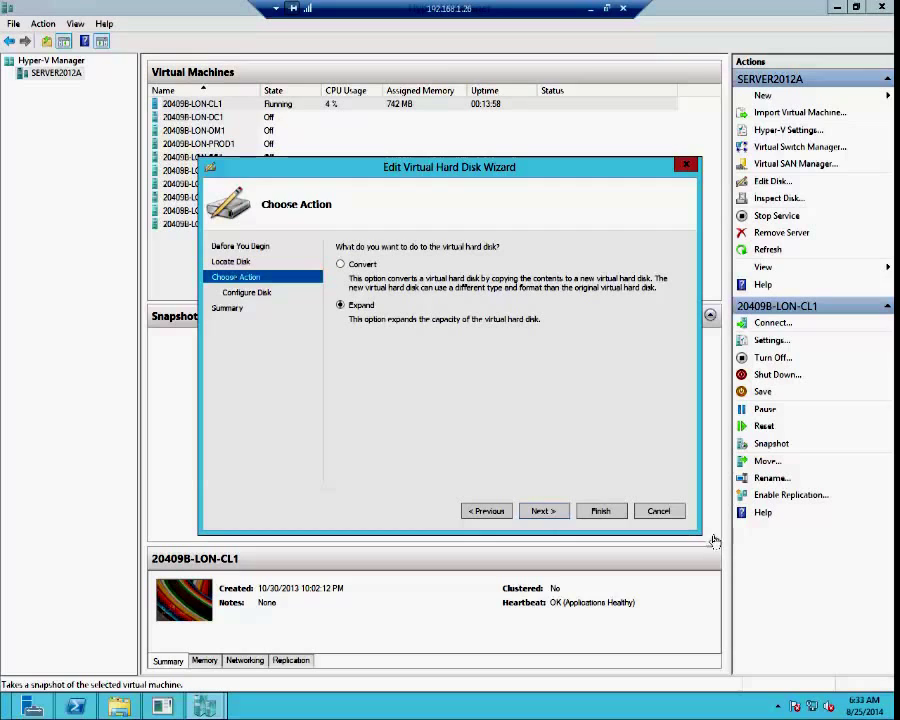
left_click(541, 511)
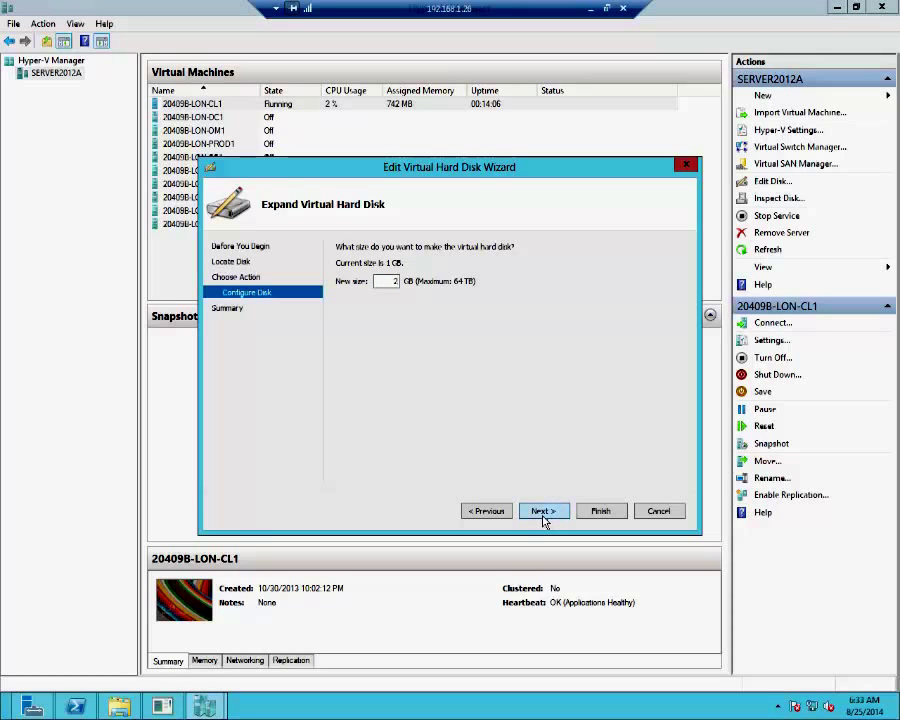
left_click(543, 513)
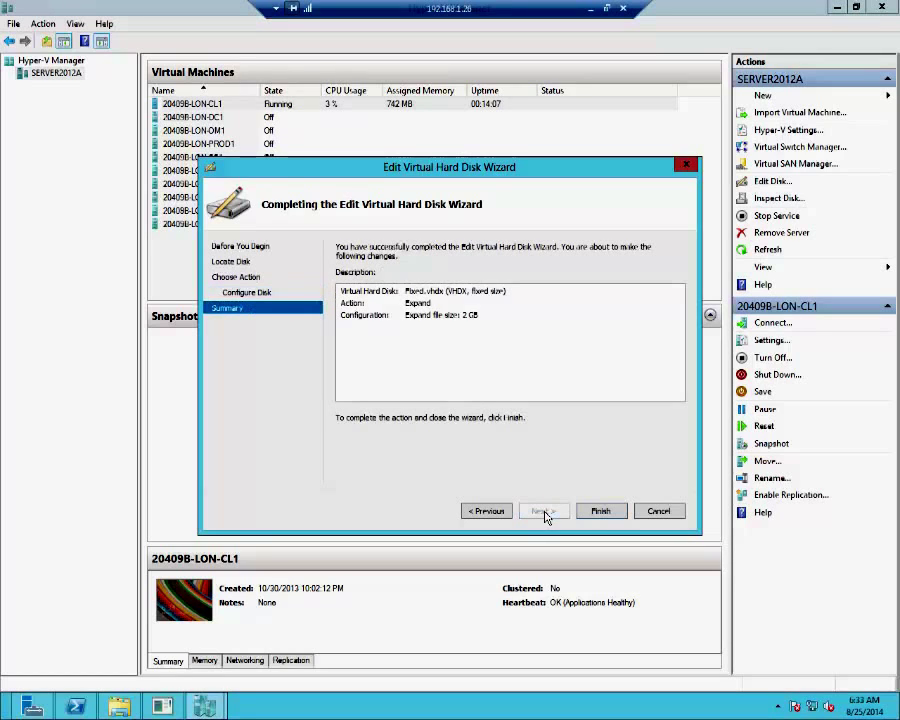
left_click(603, 512)
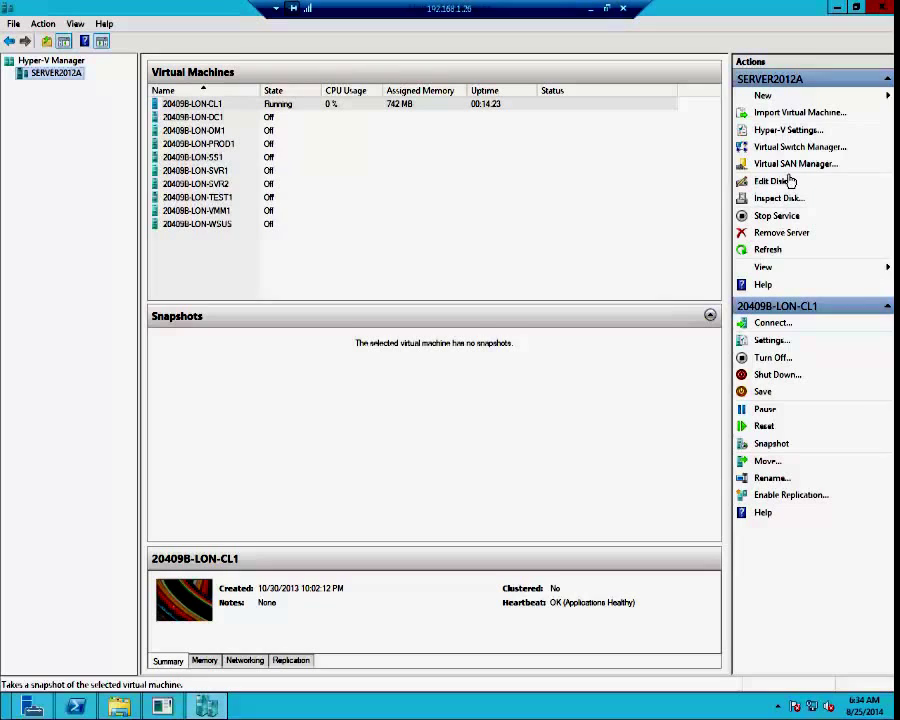
- Start editing another virtual hard disk and choose Dynamic from C:\Shares\VHDs as the disk to edit
left_click(775, 181)
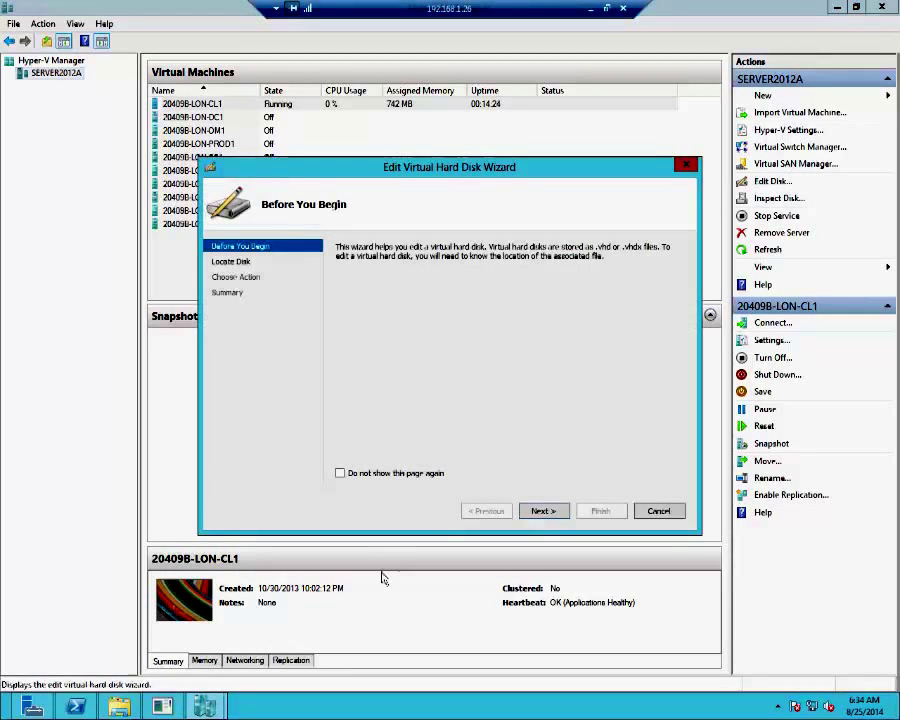
left_click(542, 510)
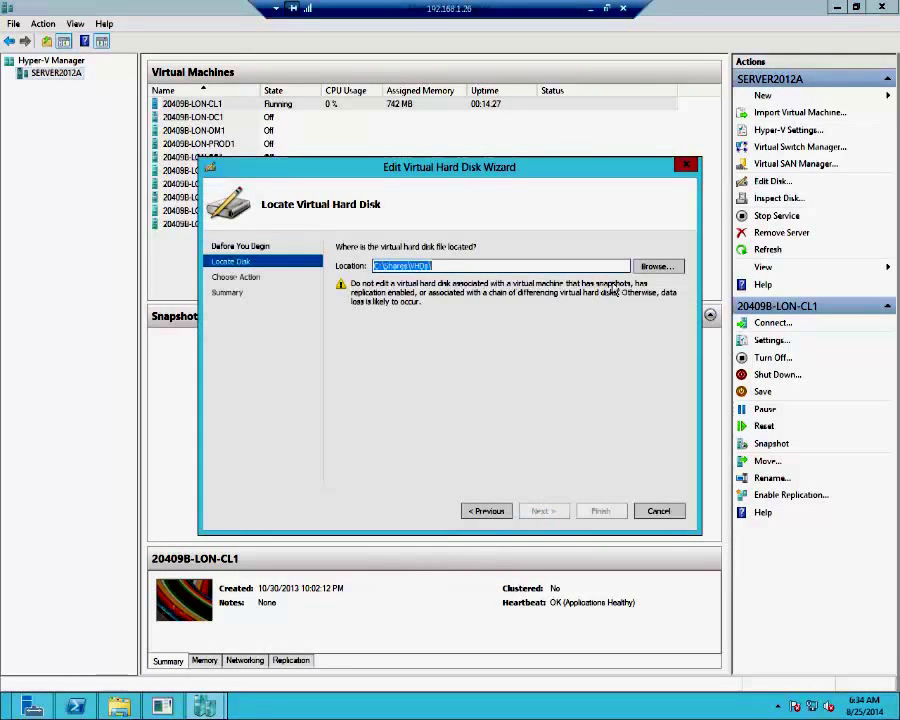
left_click(656, 268)
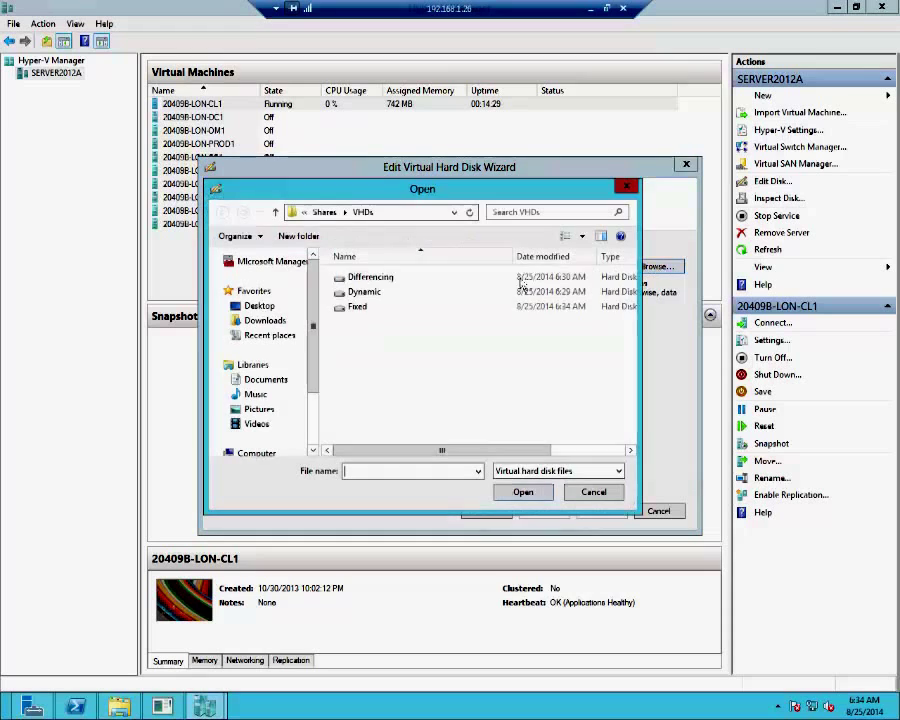
left_click(390, 293)
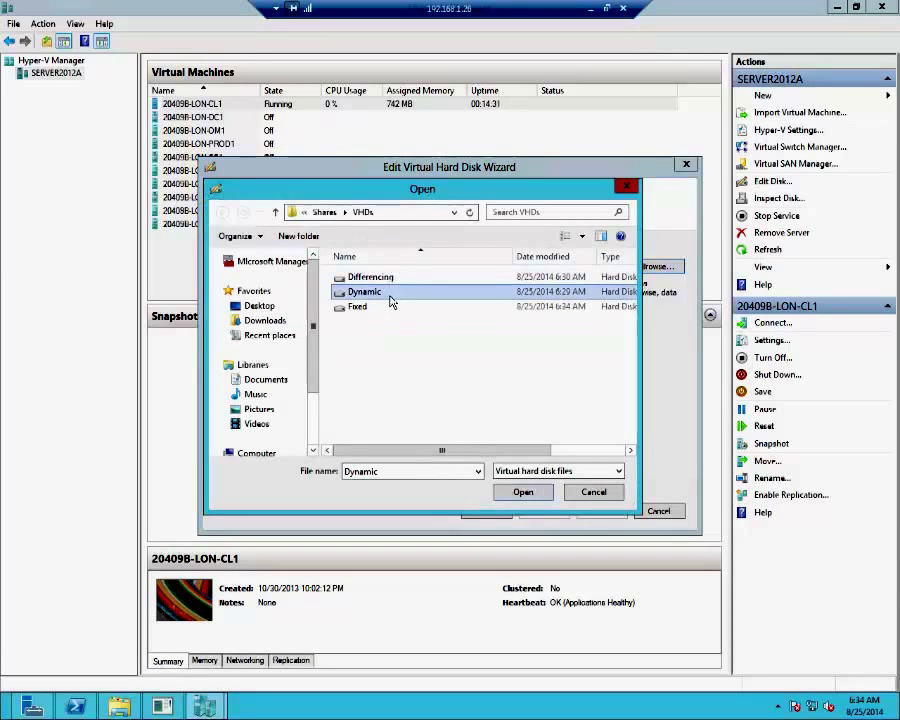
left_click(524, 493)
left_click(547, 512)
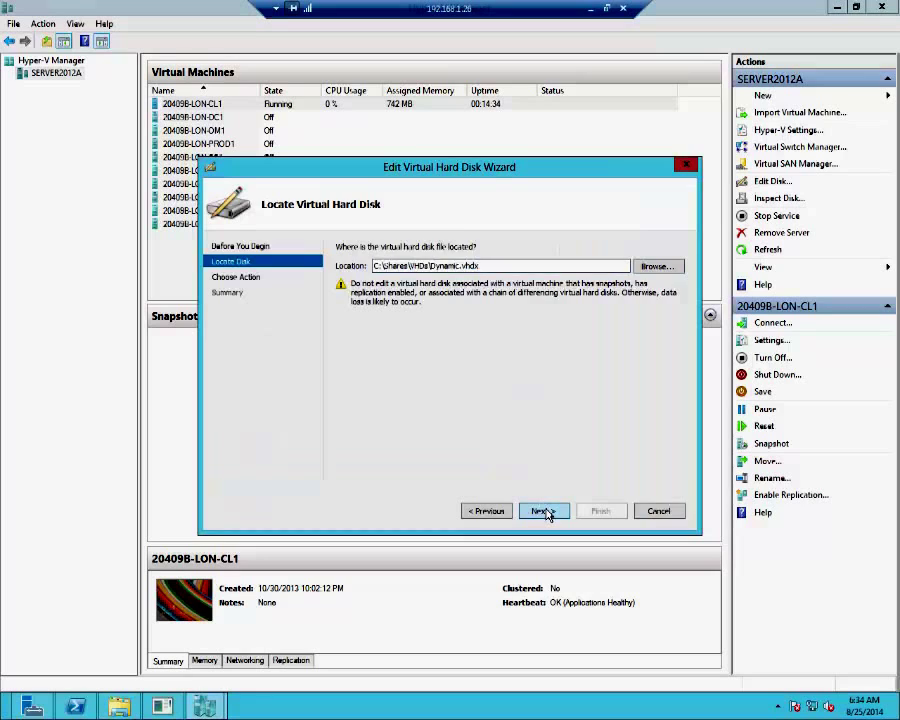
- Expand the Dynamic virtual hard disk to a new size of 200 GB and finish the wizard
left_click(343, 345)
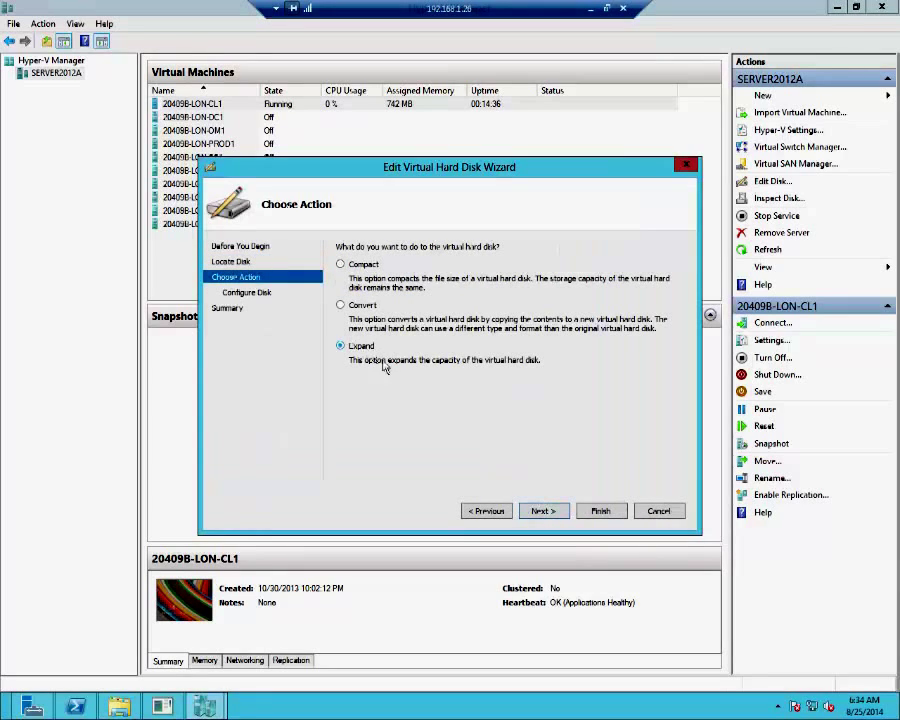
left_click(545, 511)
type("2")
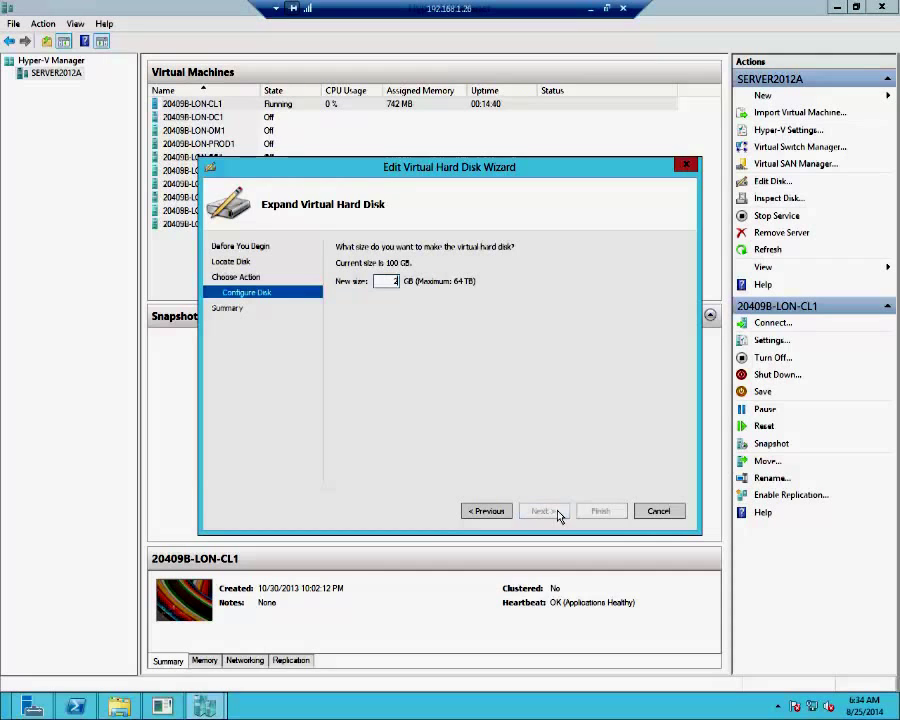
type("00")
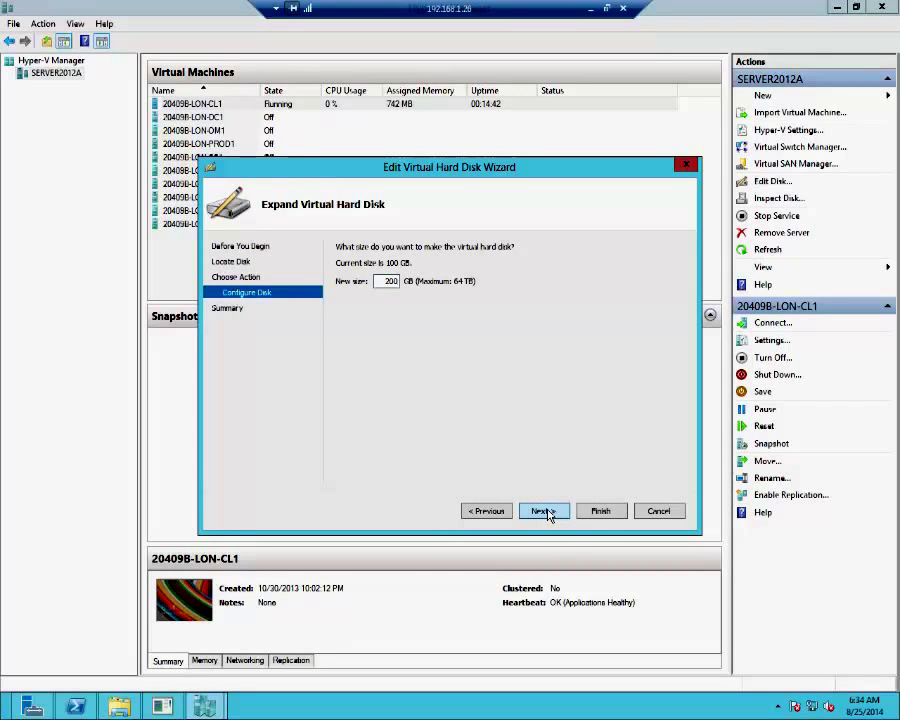
left_click(549, 512)
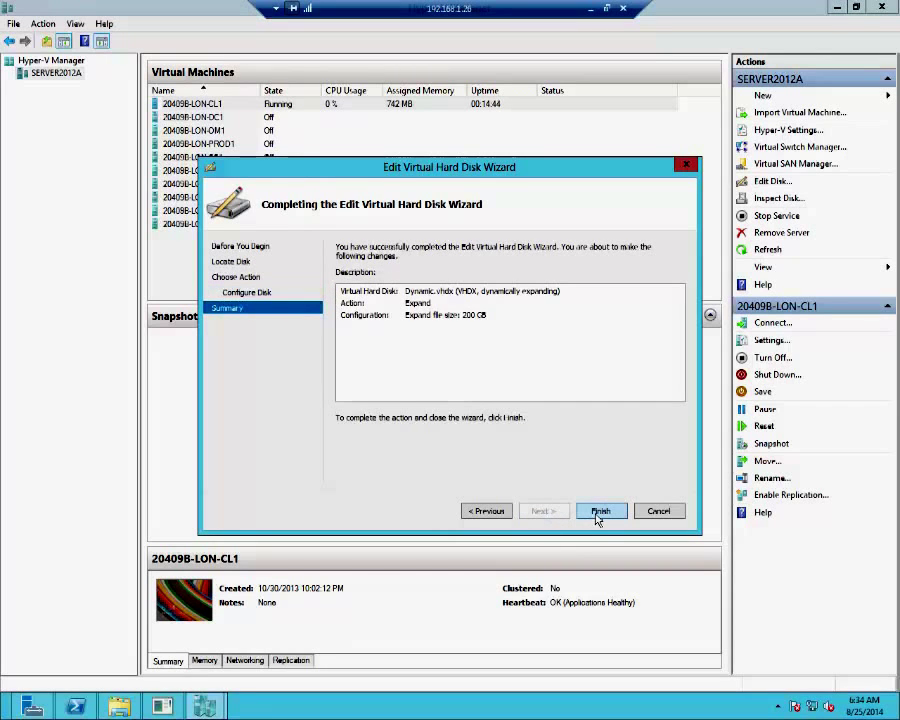
left_click(600, 512)
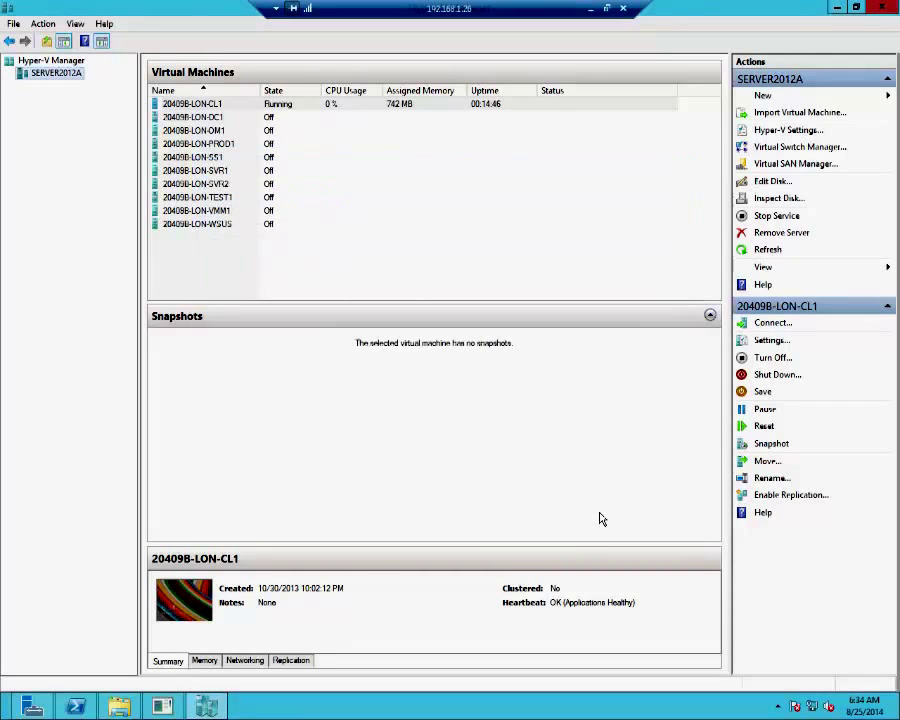